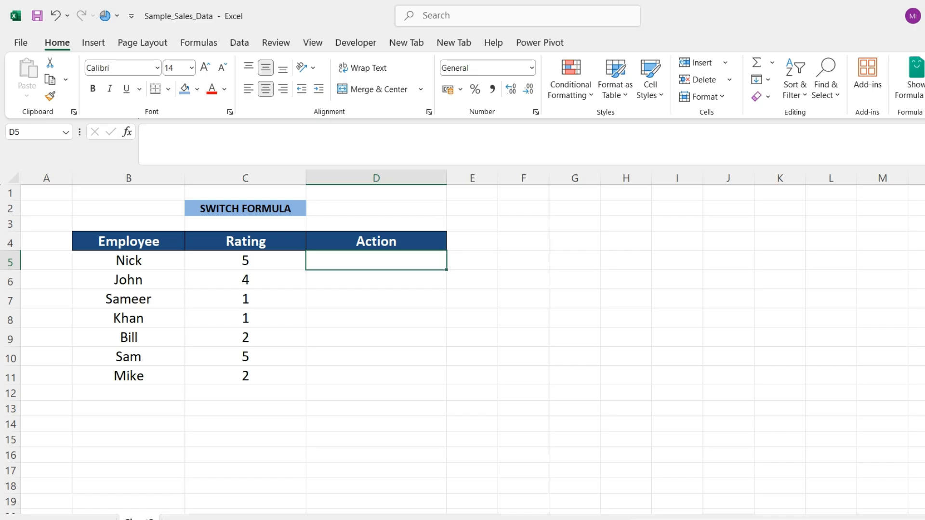
Examine the SWITCH FORMULA table's title and its Employee, Rating and Action columns
key("Down")
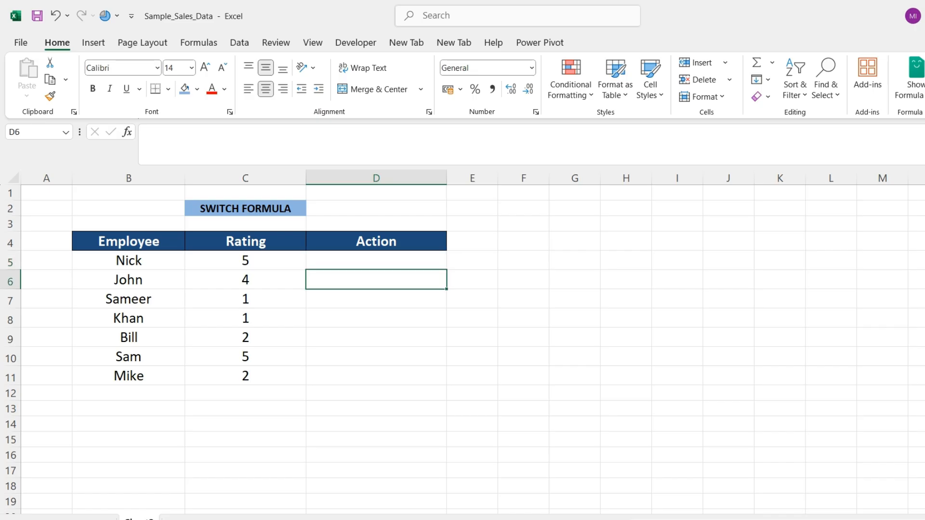
key("Up")
key("Up")
key("Up")
key("Up")
key("Left")
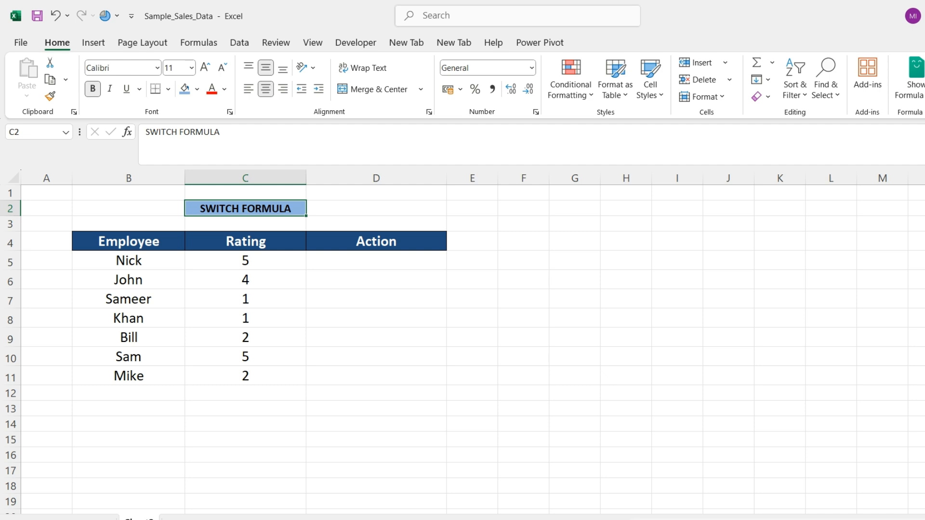
key("Down")
key("Down")
key("Down")
key("Left")
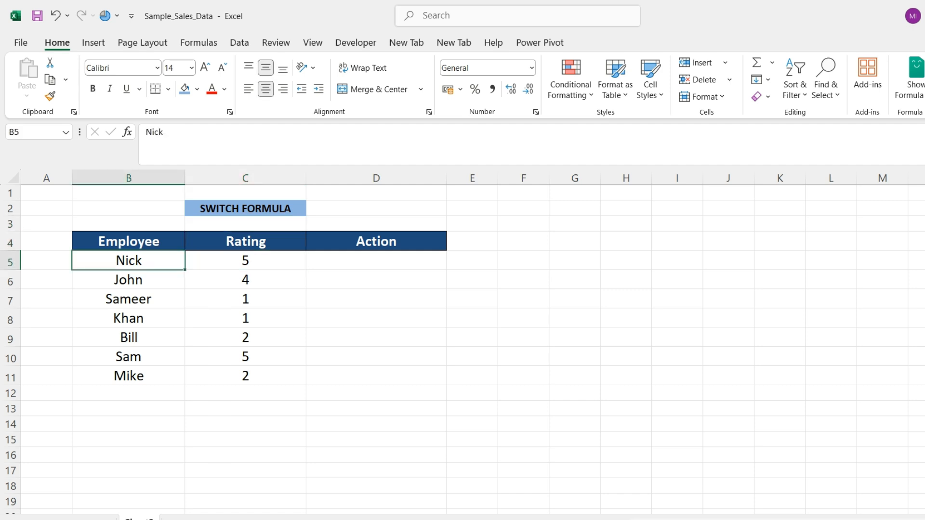
key("Up")
key("Down")
key("Down")
key("Up")
key("Right")
key("Down")
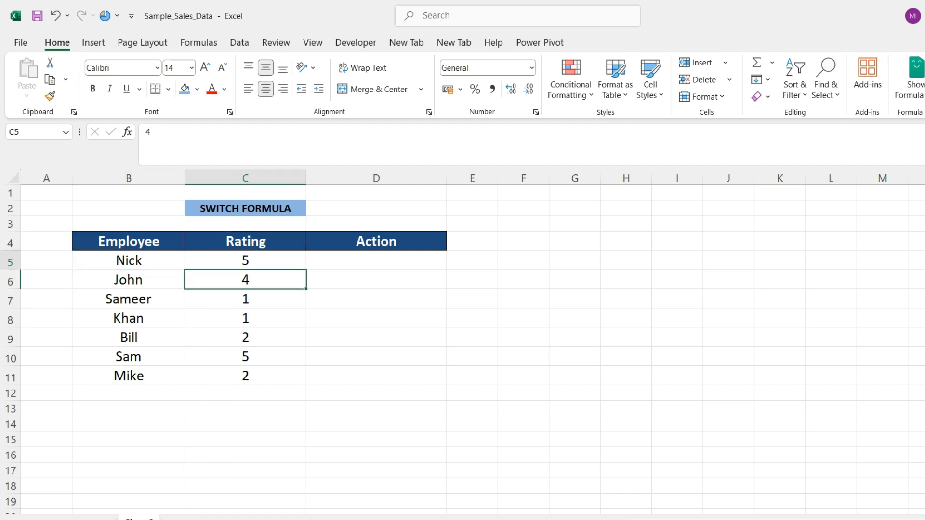
key("Up")
key("Down")
key("Down")
key("Down")
key("Up")
key("Up")
key("Right")
key("Up")
key("Up")
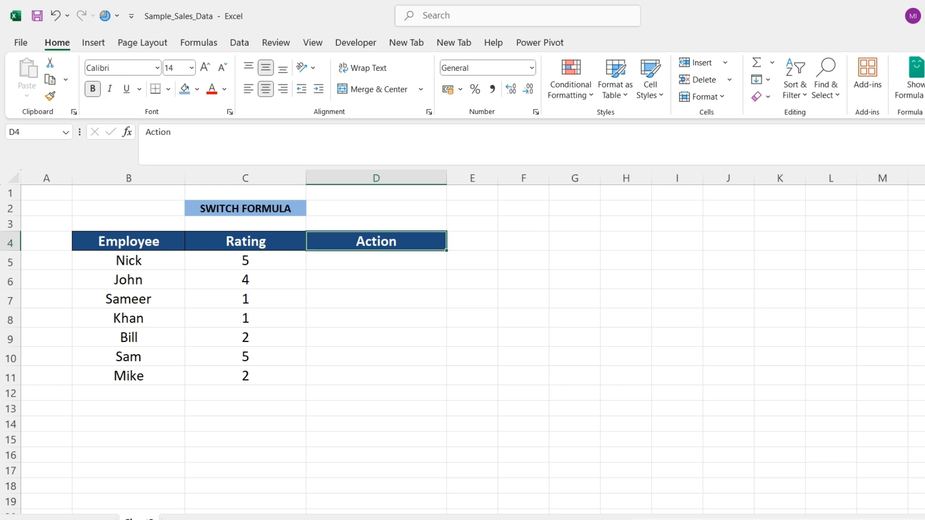
key("Down")
key("Up")
key("Left")
key("Up")
key("Up")
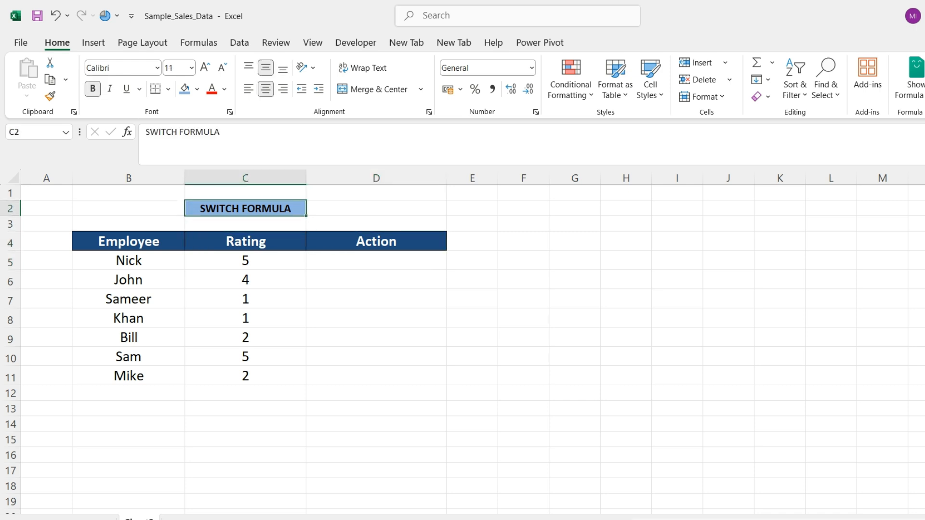
Begin a SWITCH formula in D5 that evaluates C5 and returns "Bonus" for a rating of 5
key("Down")
key("Down")
key("Right")
key("Down")
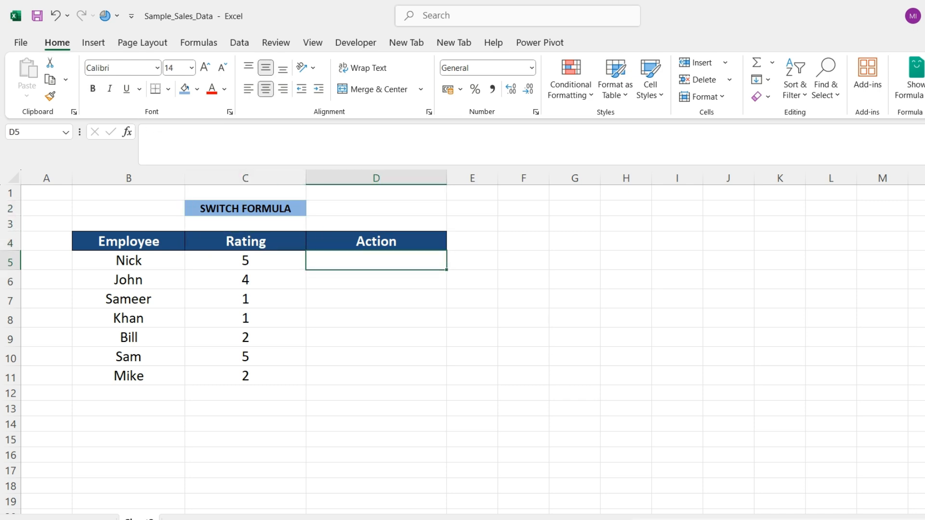
type("=swi")
key("Tab")
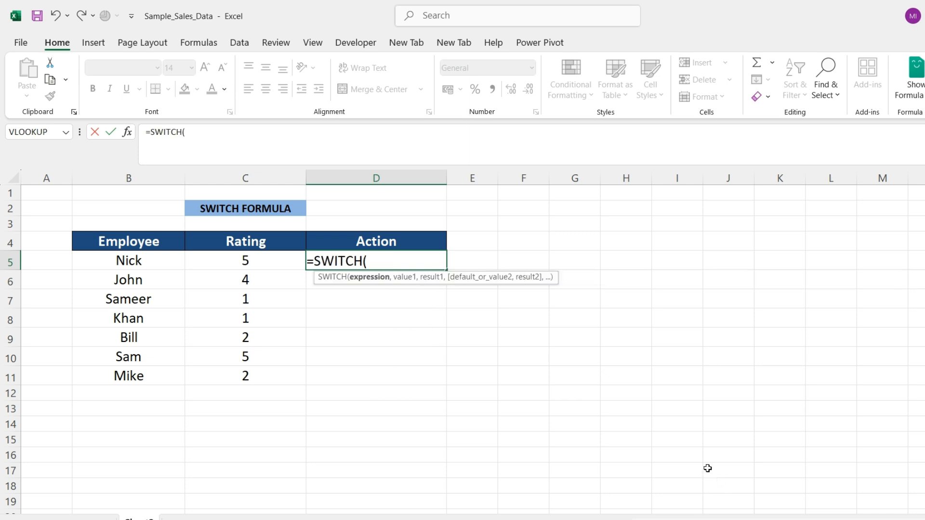
left_click(242, 261)
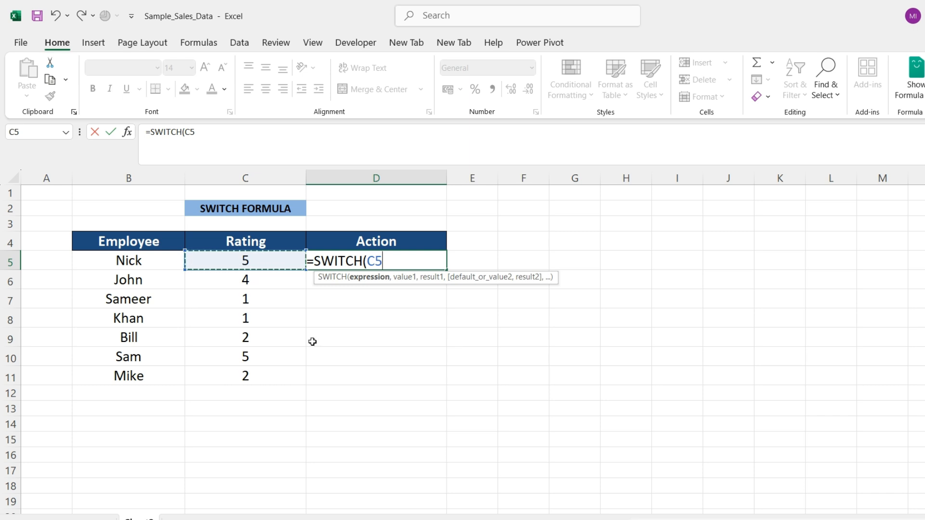
type(",")
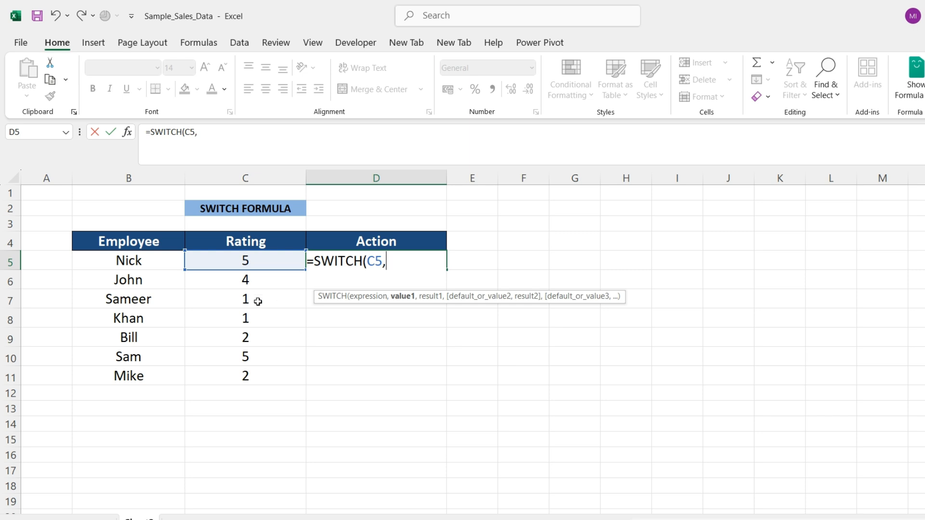
type("5,")
type("\"Bonus")
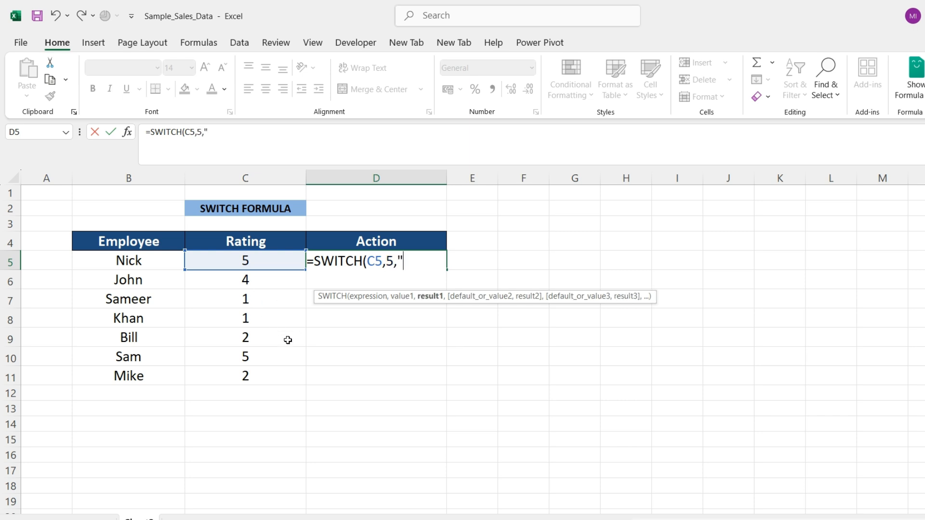
type("\"")
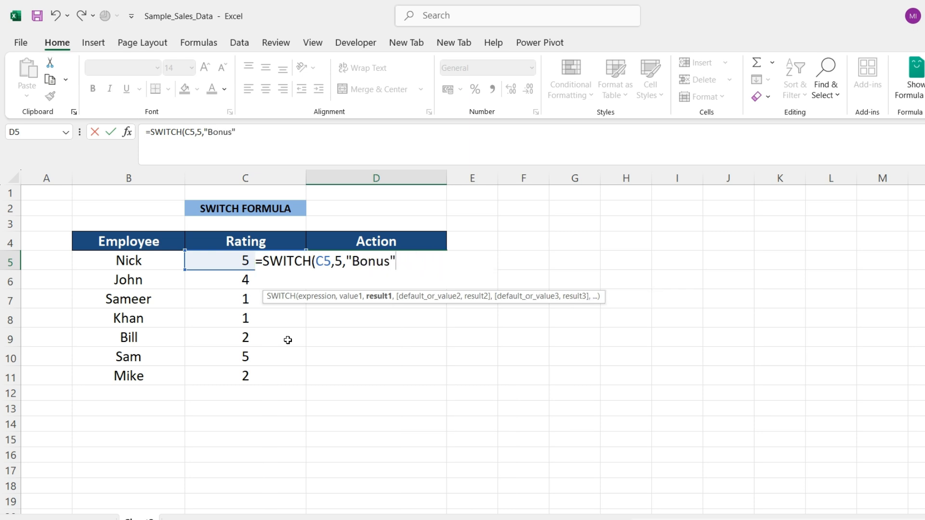
Extend the D5 SWITCH formula to return "Congrats" for 4 and "Nothing" for 3
type(",4")
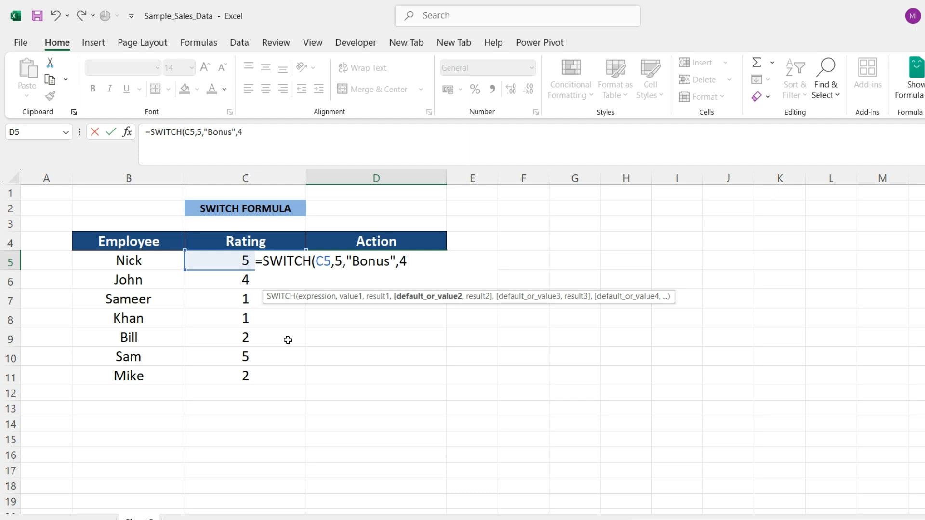
type(",\"Cn")
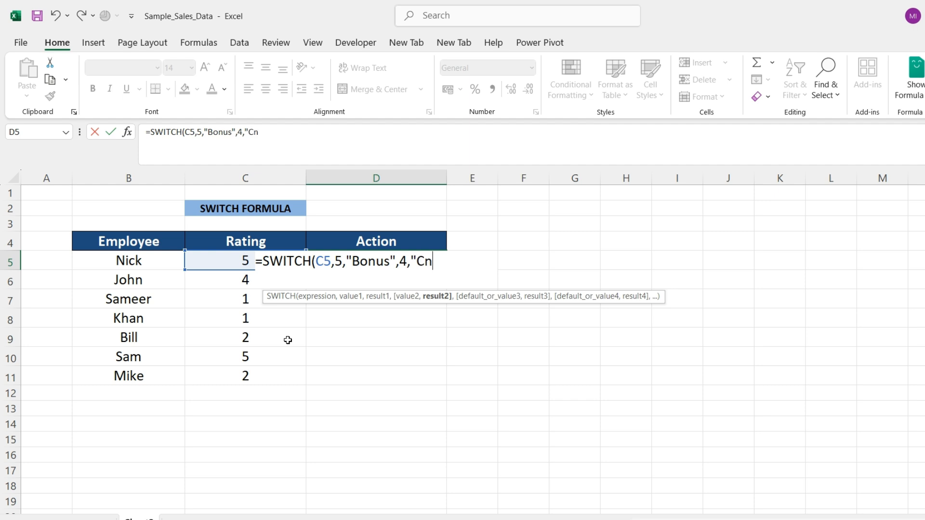
key("BackSpace")
type("ongrats\",3,")
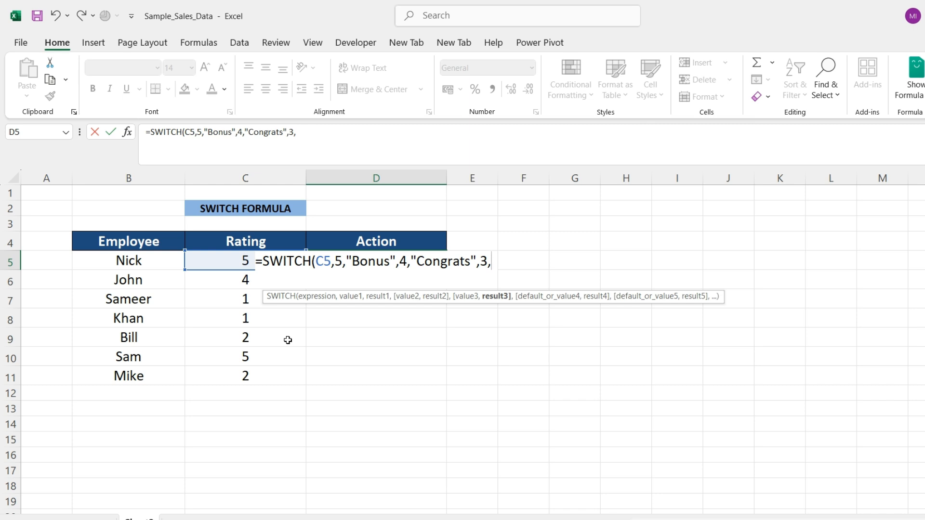
type("\"nO")
key("BackSpace")
key("BackSpace")
type("Nothing\",2")
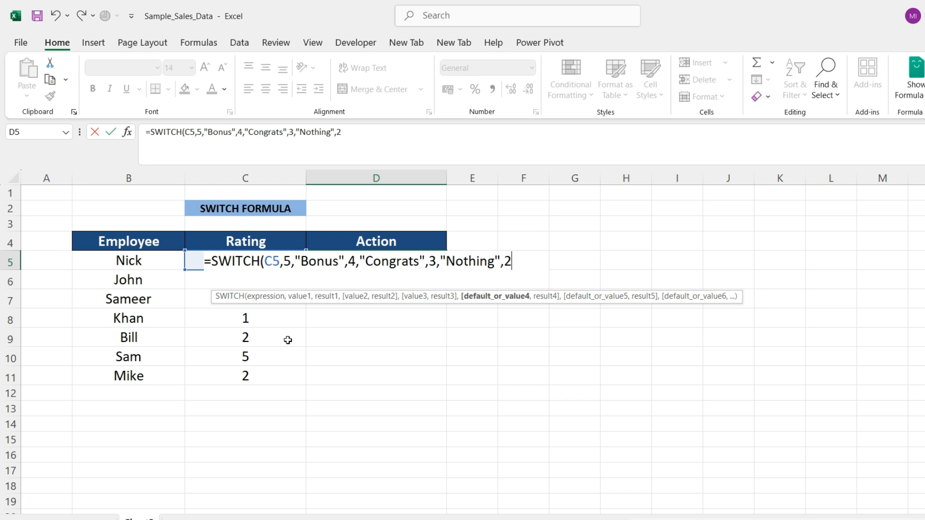
Complete the D5 SWITCH formula so that 2 returns "Meeting" and 1 returns "Critical", and enter it
type(",\"Mee")
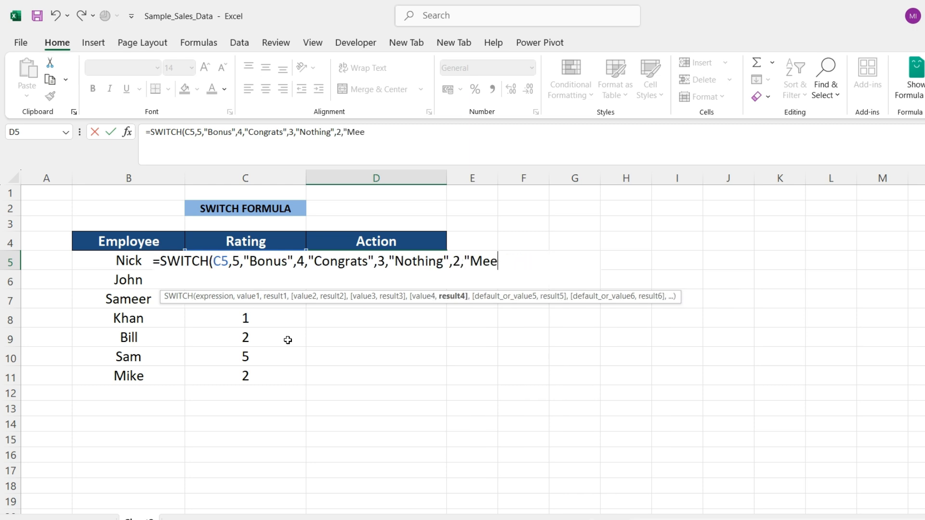
type("ting\",1")
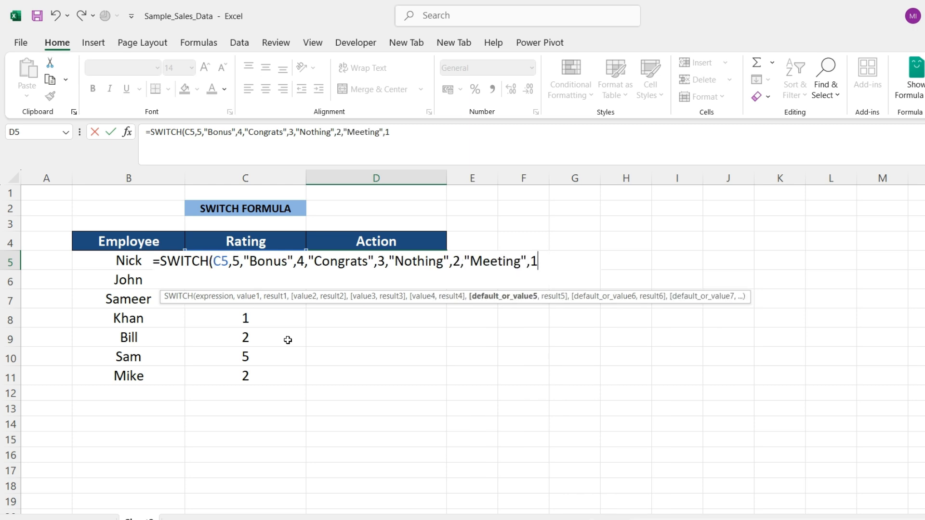
type(",\"Cr")
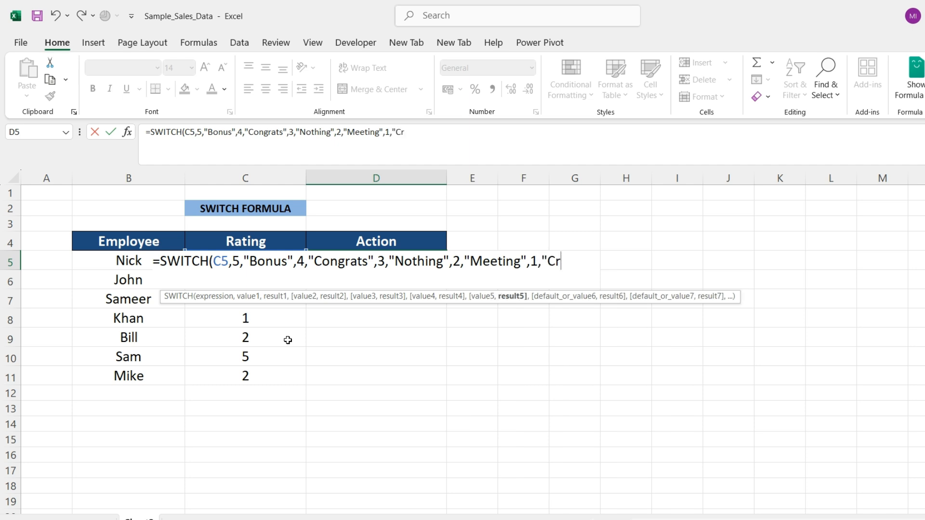
type("itical\")")
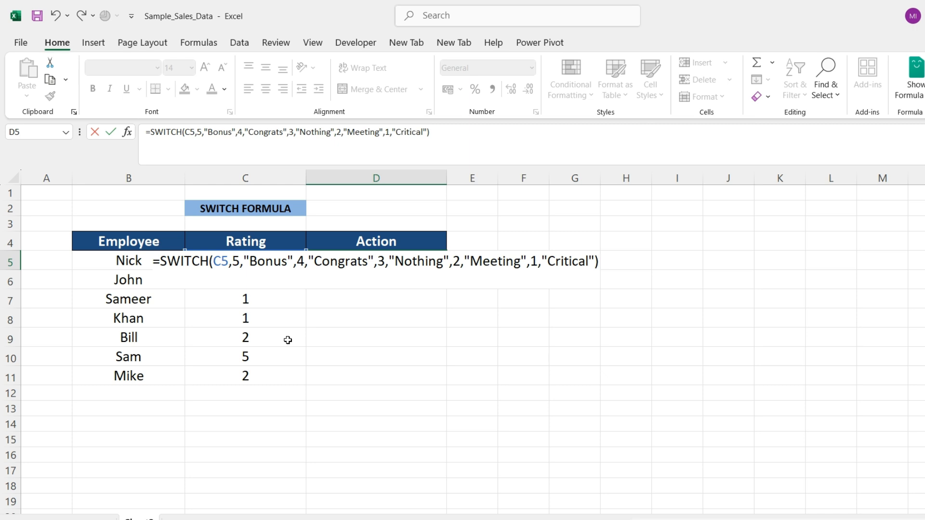
key("Return")
Fill the SWITCH formula from D5 down through D11 in the Action column
key("Up")
key("Left")
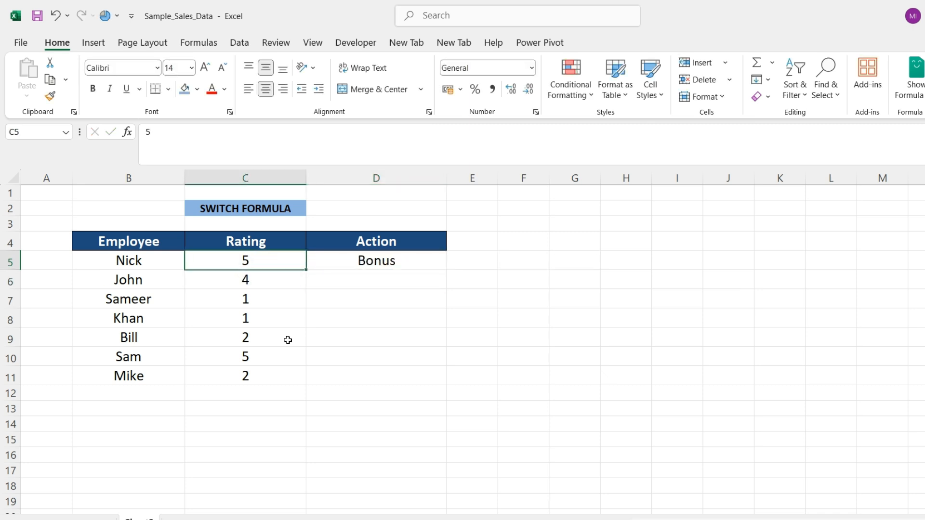
key("ctrl+Down")
key("Right")
key("ctrl+shift+Up")
key("ctrl+d")
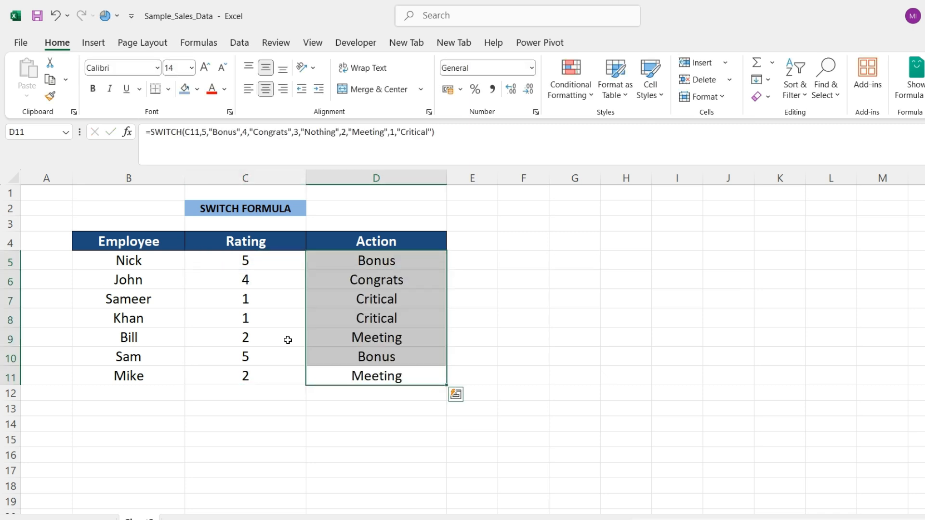
Set the rating in C7 to 10
key("Up")
key("Left")
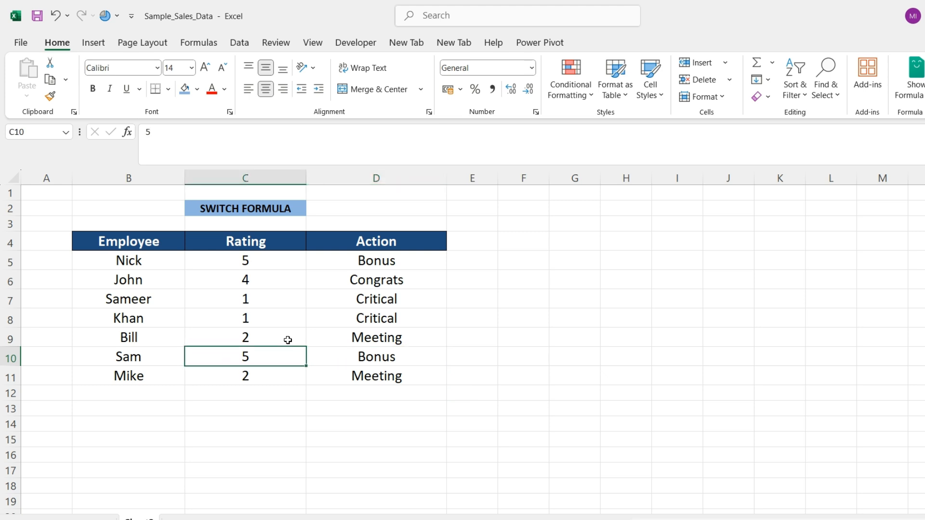
key("Right")
key("Left")
key("Up")
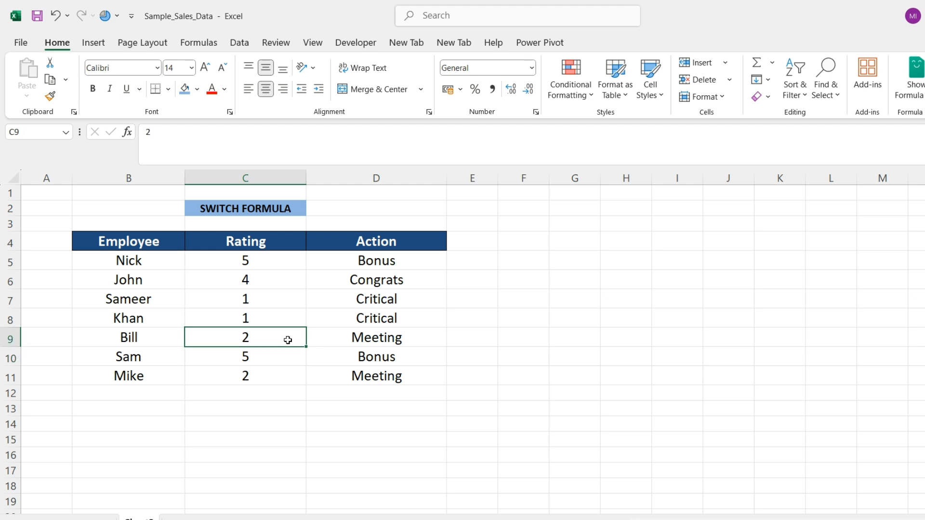
key("Up")
key("Up")
key("Down")
key("Up")
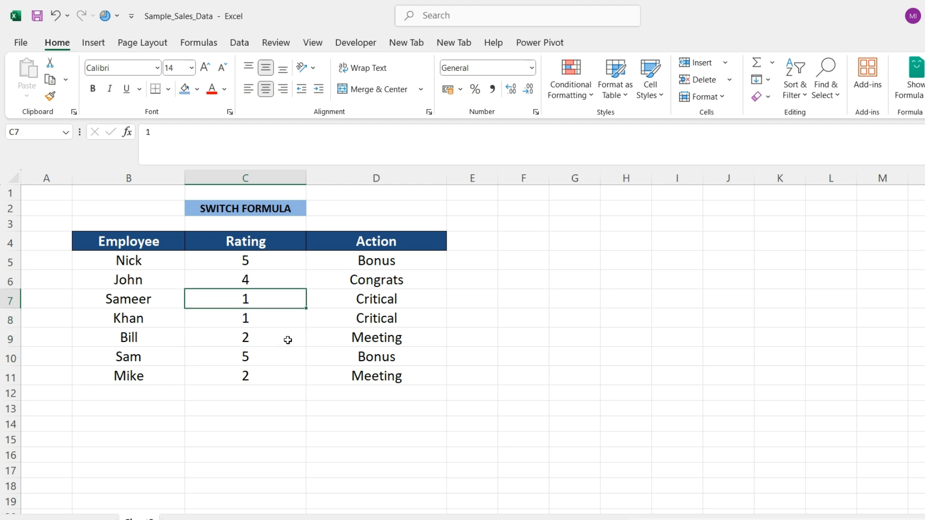
type("10")
key("Return")
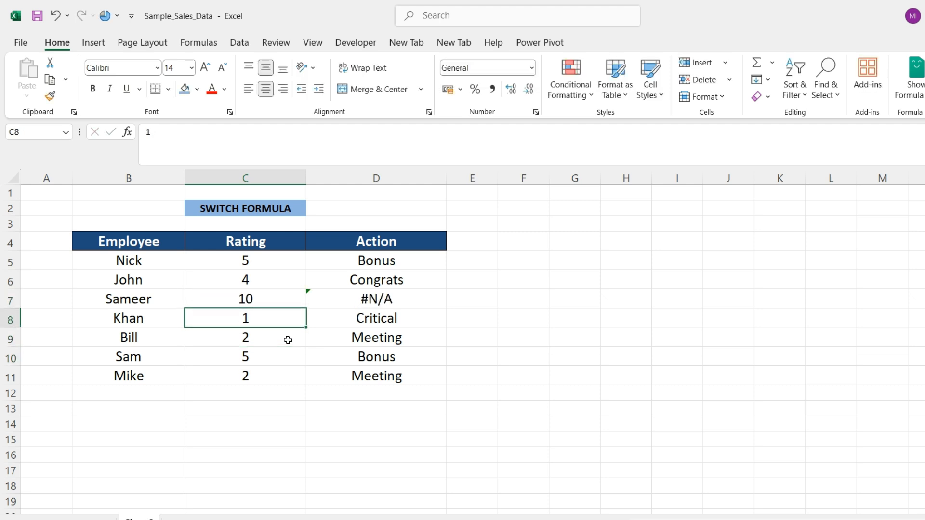
Add "Not applicable" as the default result at the end of the SWITCH formula in D7
key("Up")
key("Right")
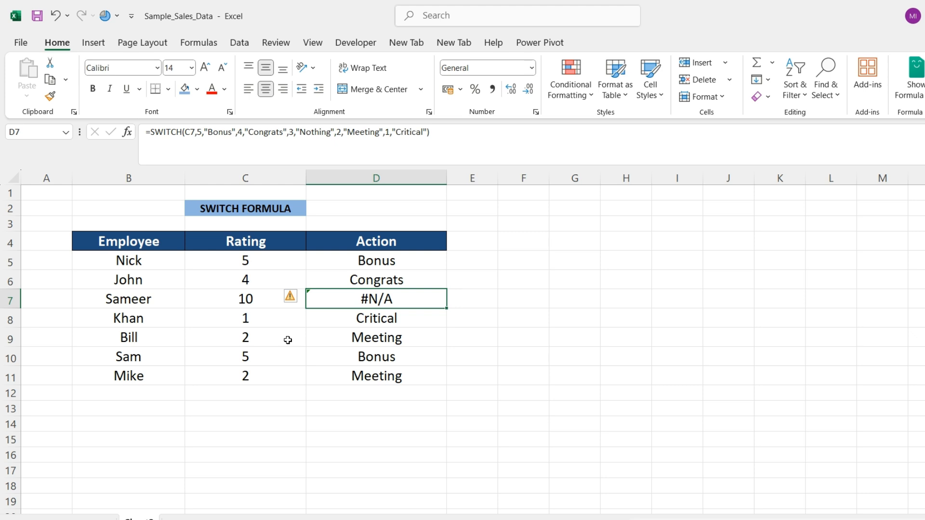
key("F2")
key("Left")
type(",")
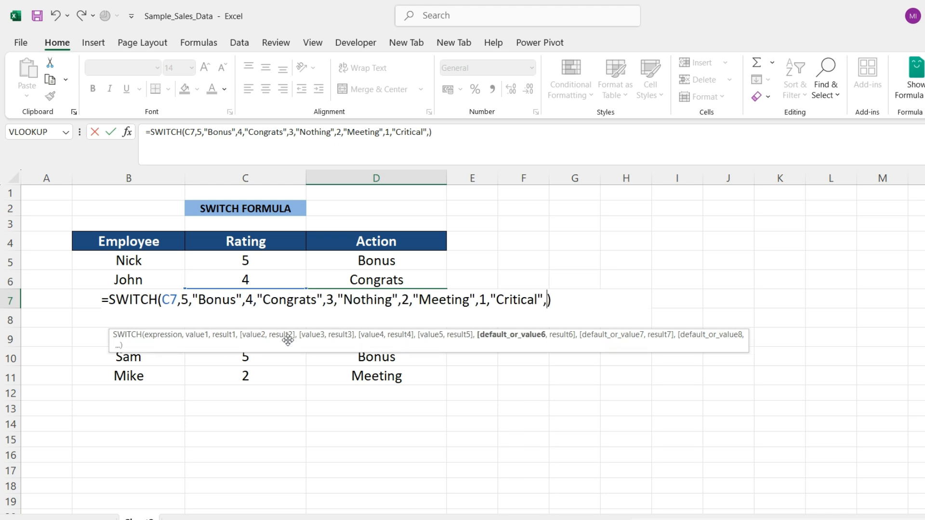
type("\"no")
key("BackSpace")
type("\"")
key("BackSpace")
type("o")
key("BackSpace")
key("BackSpace")
type("Not applicable\"")
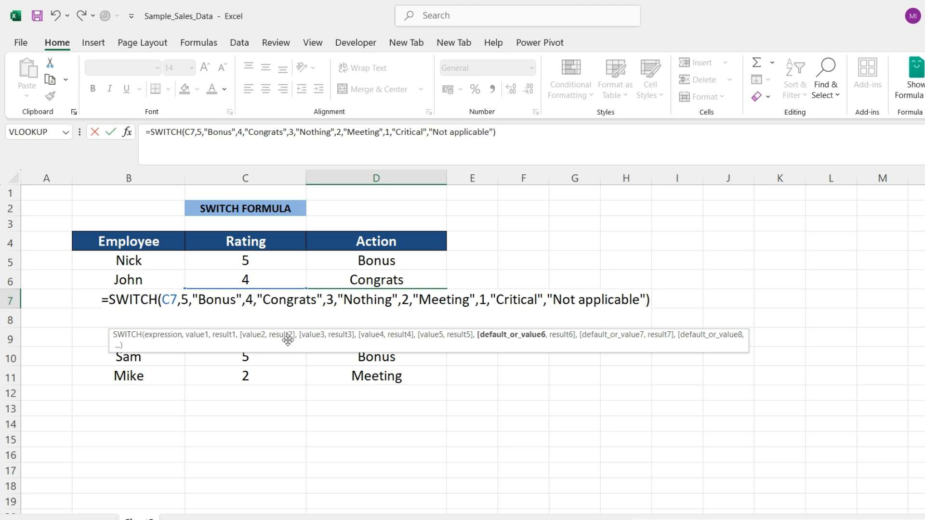
key("Return")
Compare the rating in C7 with the result in D7, and look over the Action cells above it
key("Up")
key("Left")
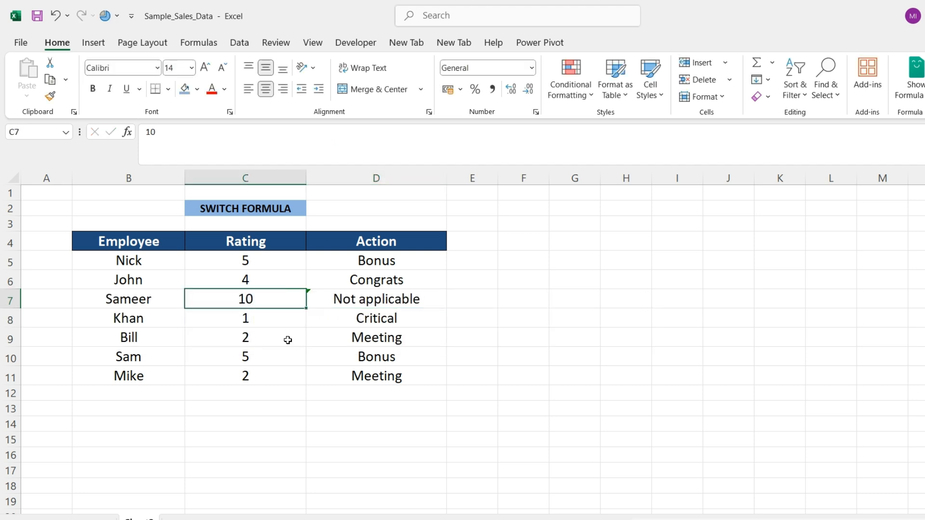
key("Right")
key("Left")
key("Right")
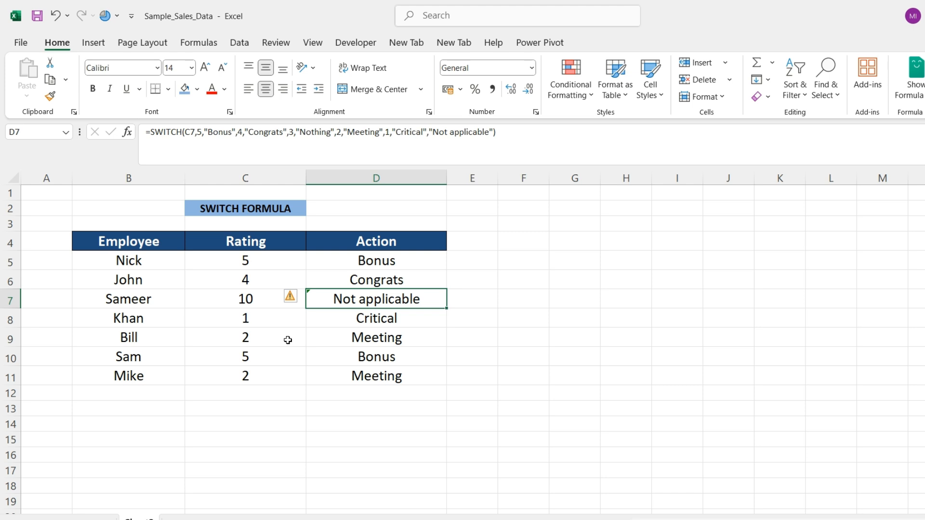
key("Up")
key("Up")
key("Up")
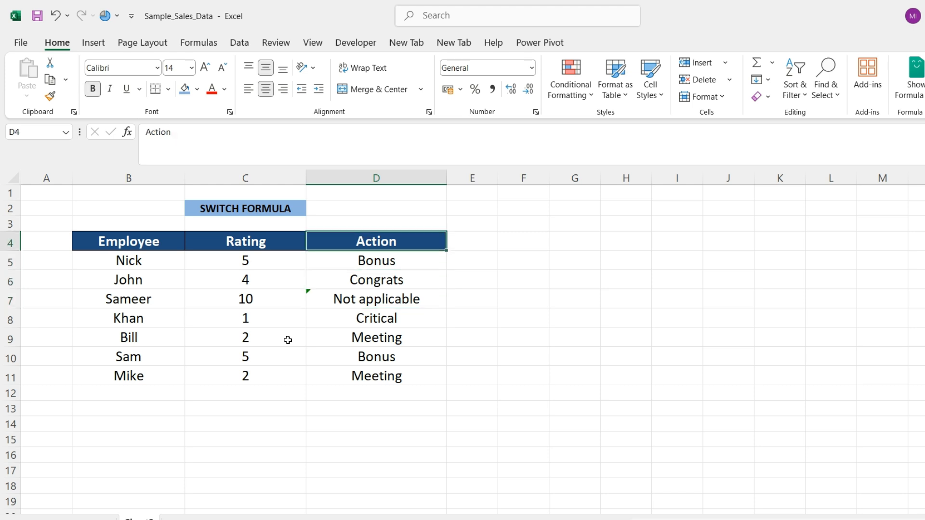
key("Down")
key("Down")
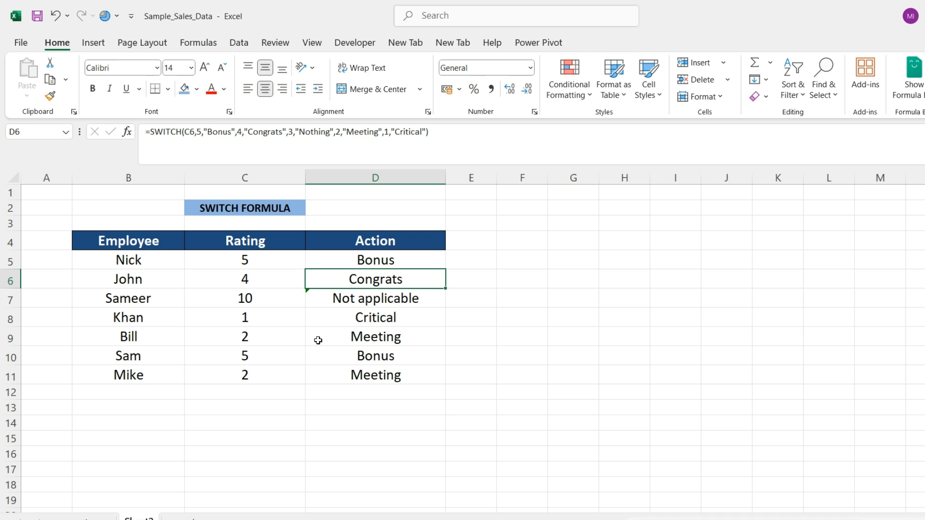
Begin an IF formula in D26 of the IF & IFS table that returns "Bonus" when C26 equals 5
scroll(318, 340, "down", 3)
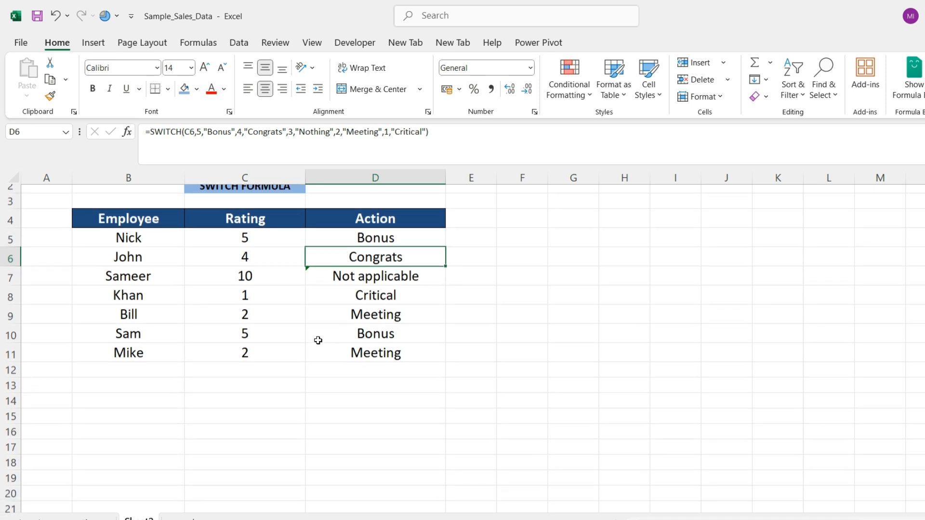
scroll(318, 340, "down", 2)
left_click(354, 346)
type("=IF(")
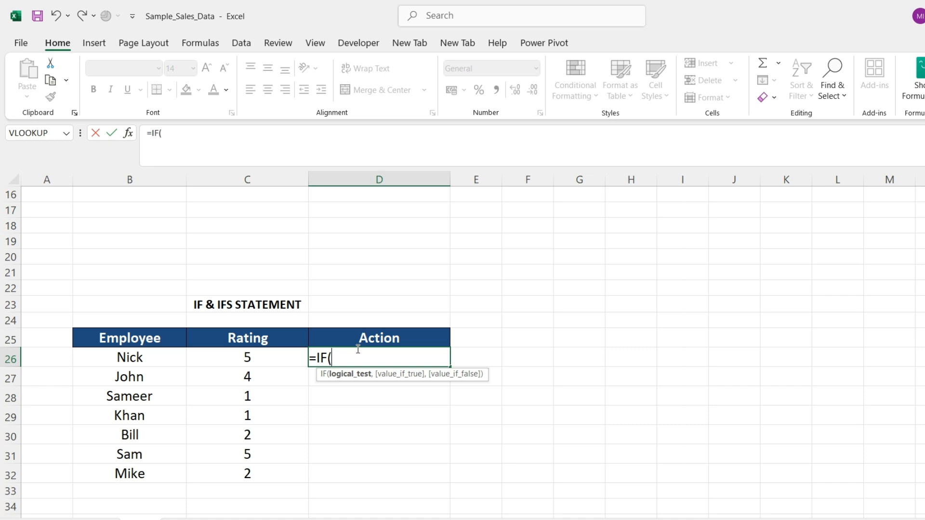
left_click(253, 357)
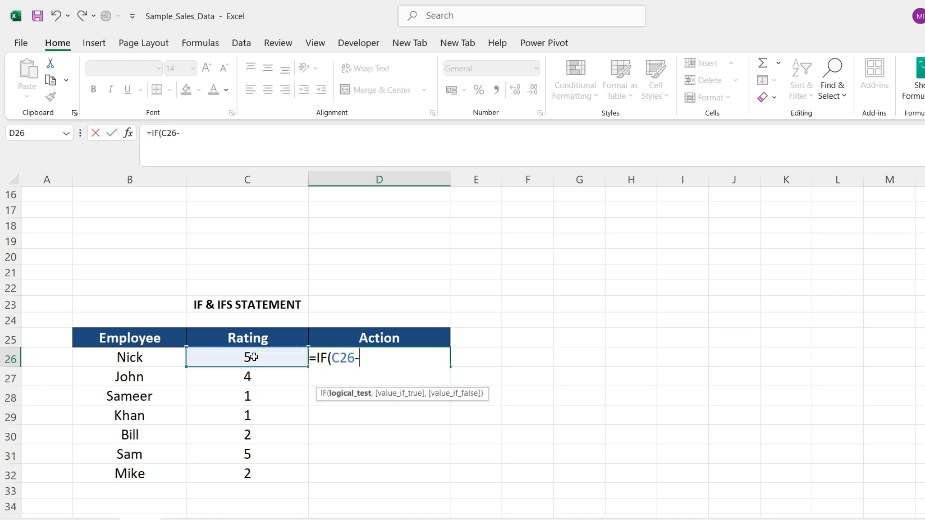
type("=5,\"BON")
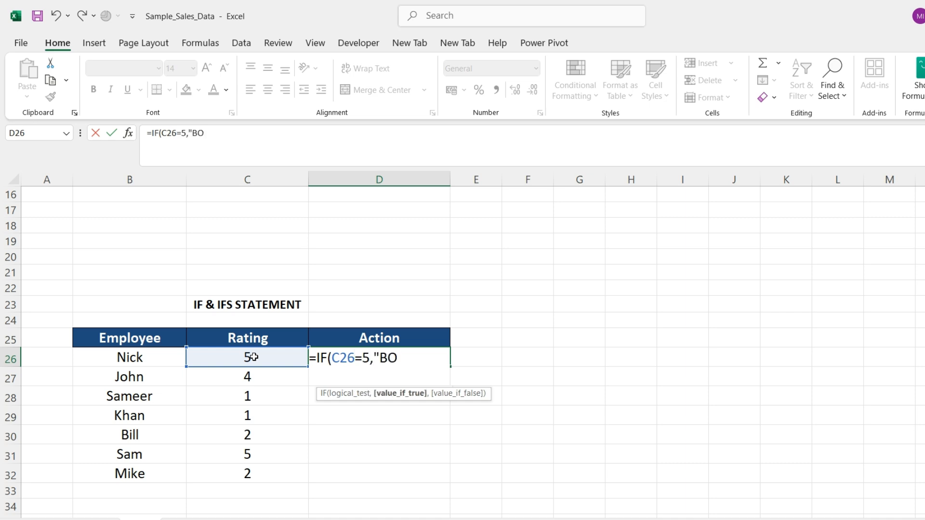
key("BackSpace")
key("BackSpace")
type("ou")
key("BackSpace")
type("nus\",")
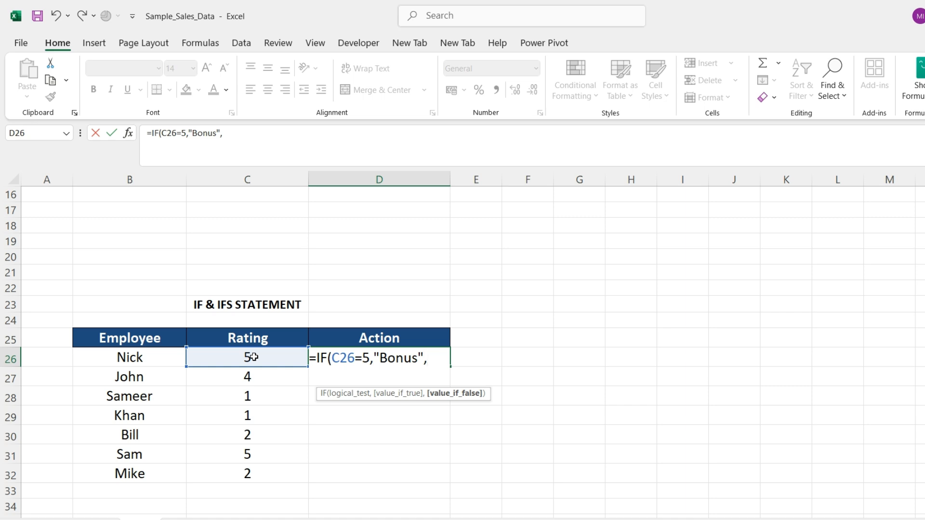
Nest a second IF in the D26 formula that returns "Congrats" when C26 equals 4
type("IF(")
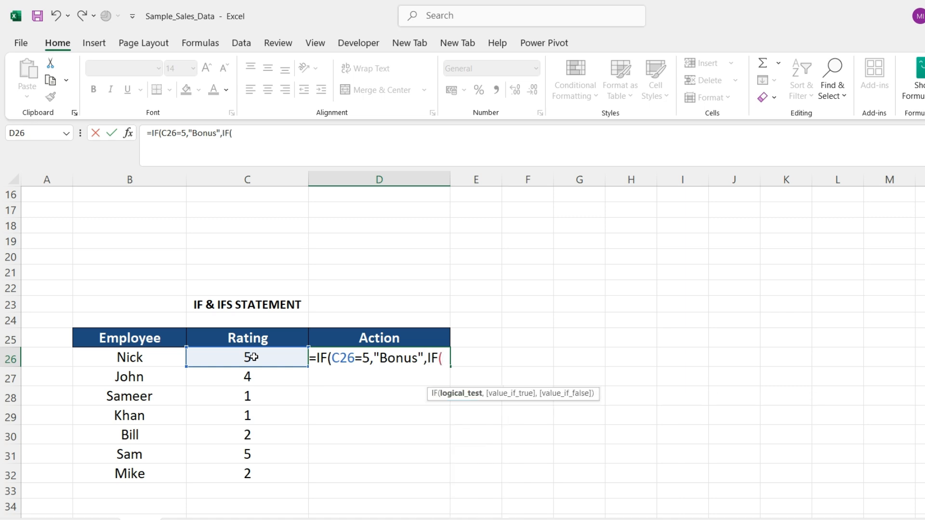
left_click(253, 357)
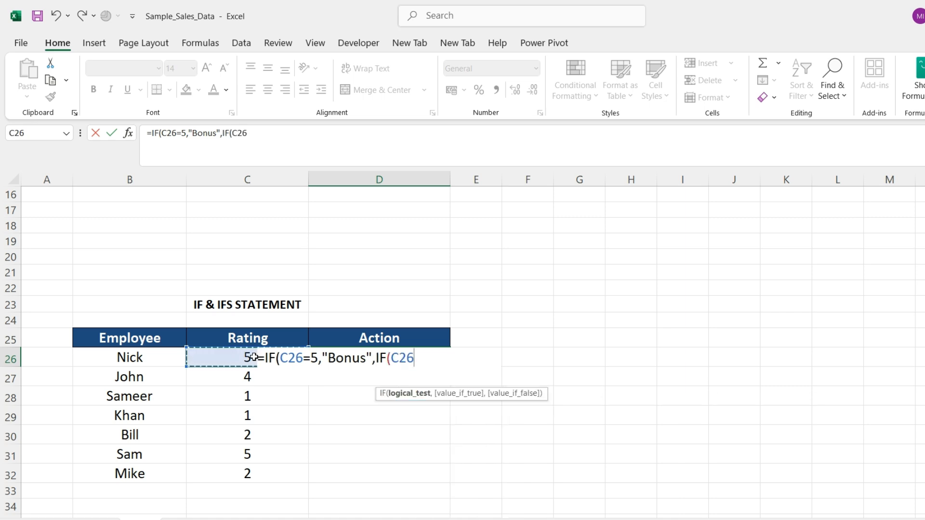
type("=5")
key("BackSpace")
type("4,\"")
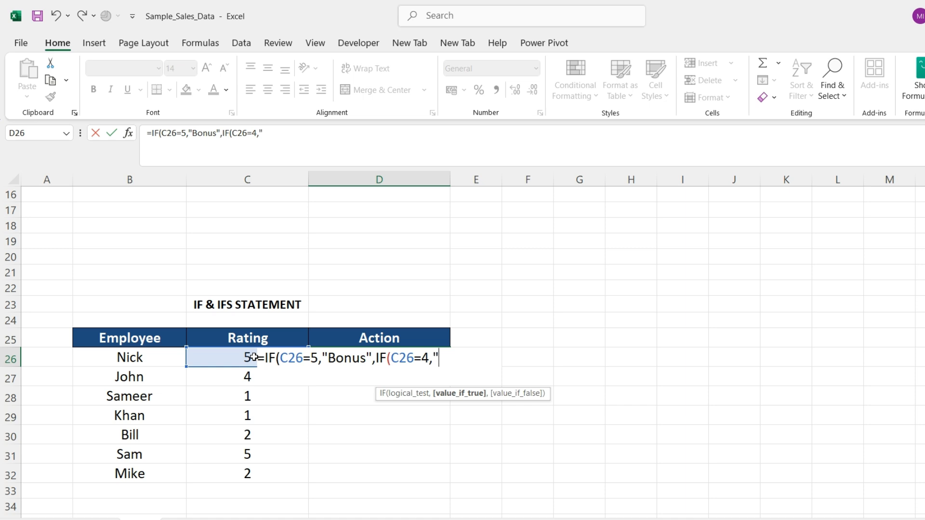
type("Congrats\"")
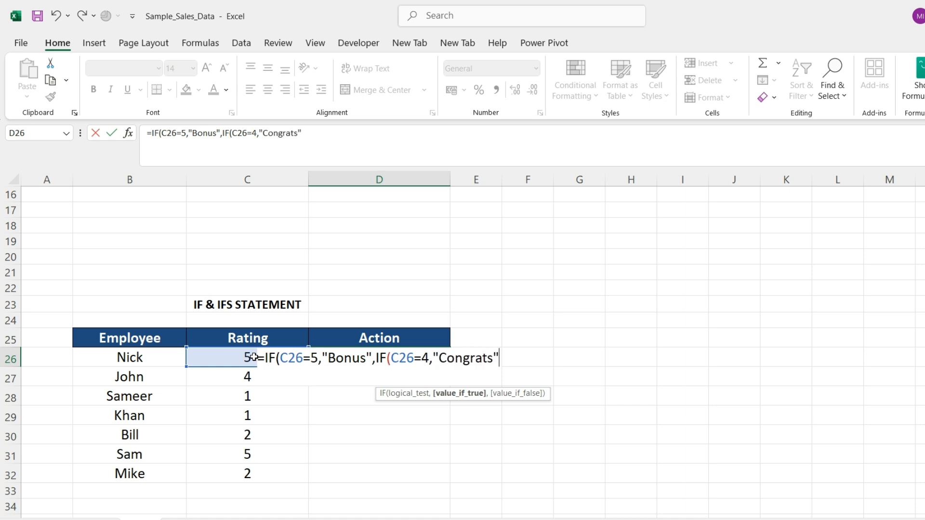
Nest a third IF in the D26 formula that returns "Nothing" when C26 equals 3
type(",if")
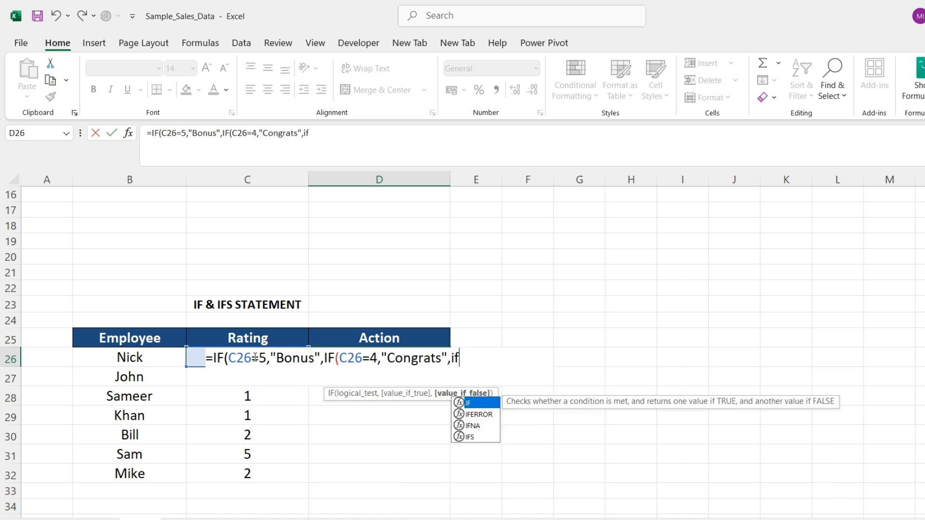
key("Tab")
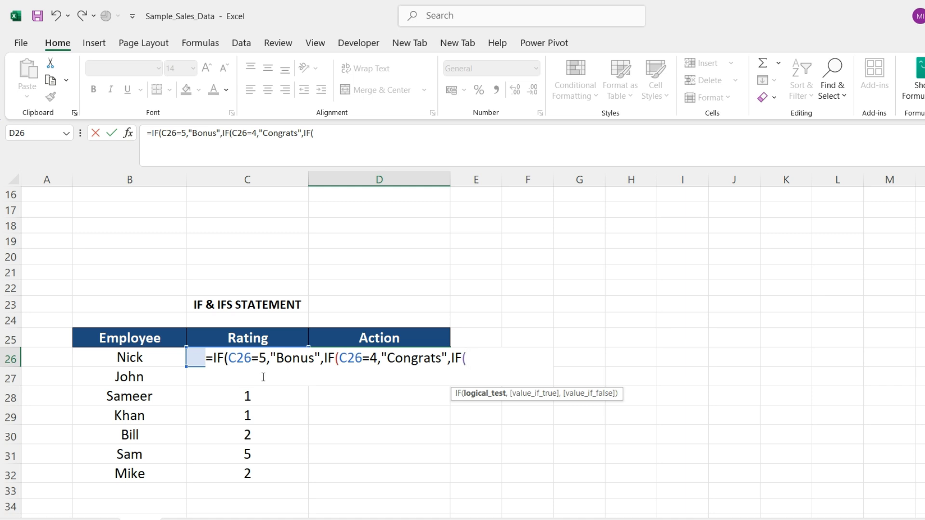
type("c26=")
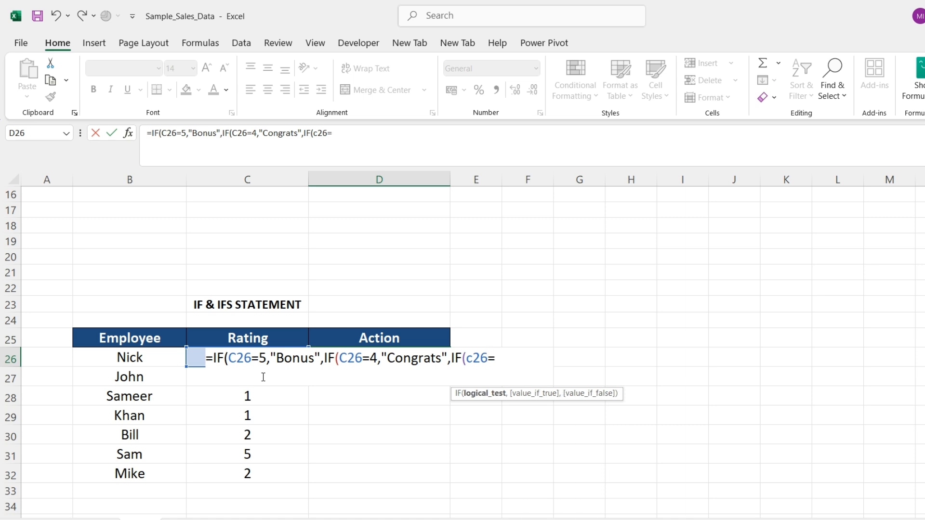
type("3,")
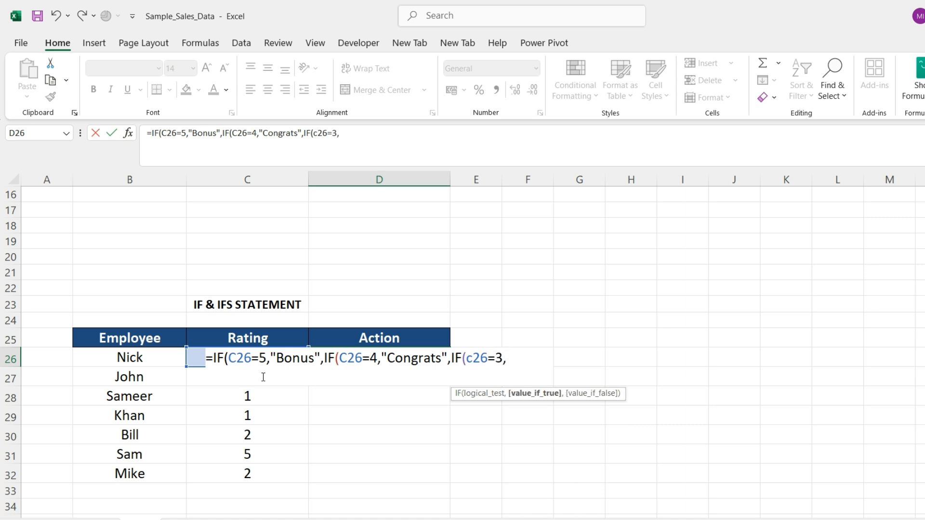
type("\"Nothiing\",")
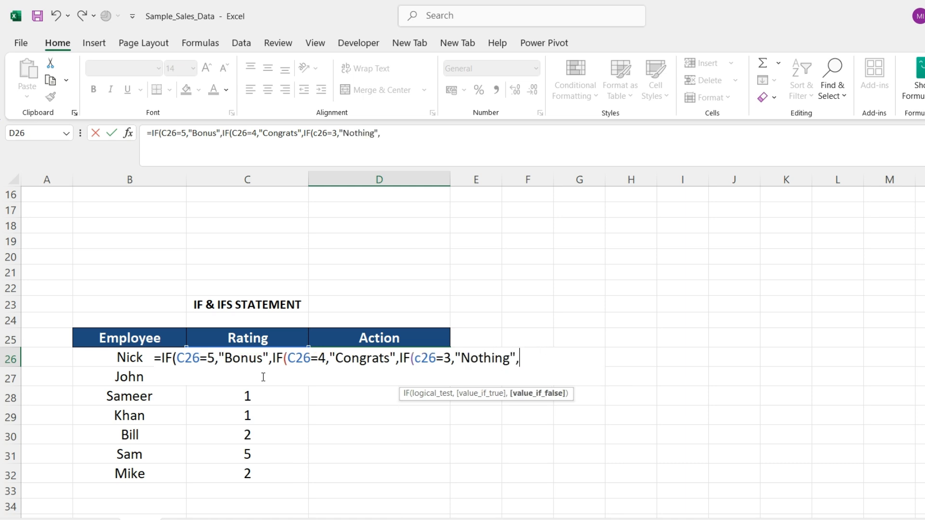
Nest a fourth IF in the D26 formula that returns "Meeting" when C26 equals 2
type("IF(c")
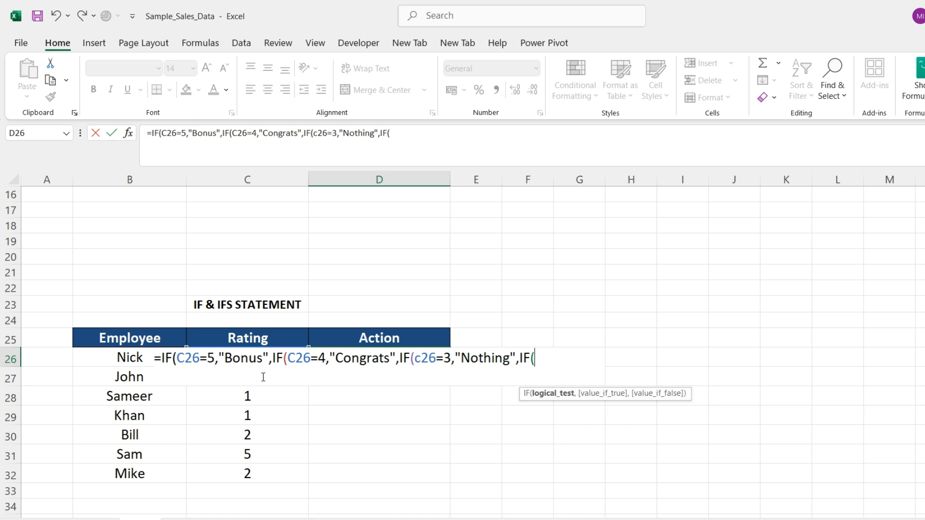
type("26,")
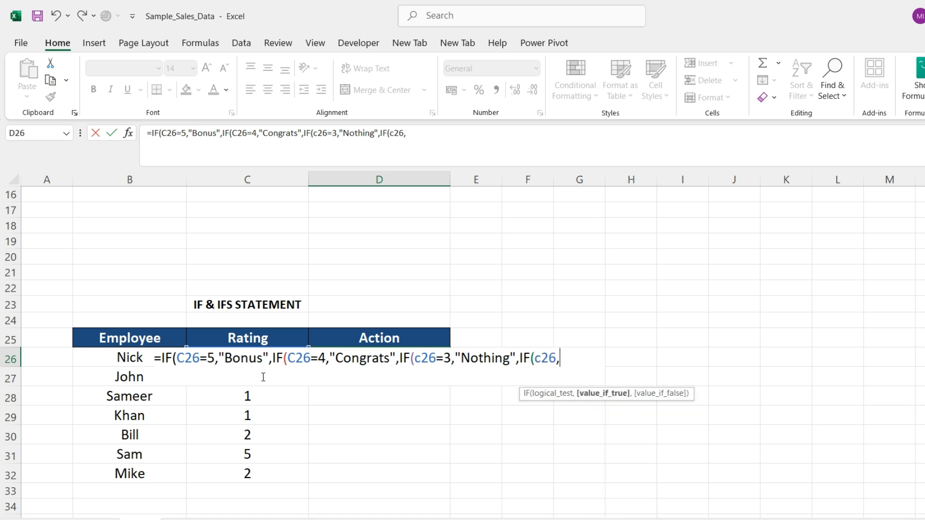
key("BackSpace")
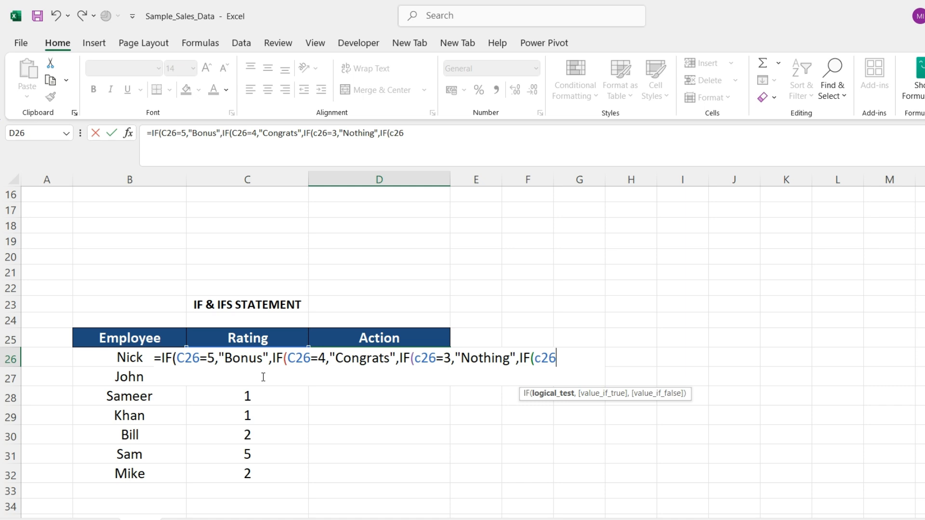
type("=2,")
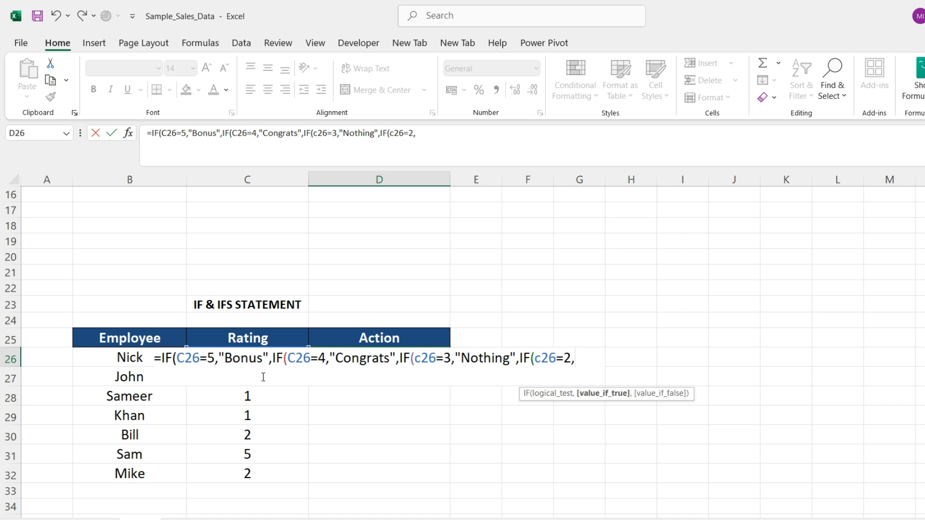
type("\"Meeting\",")
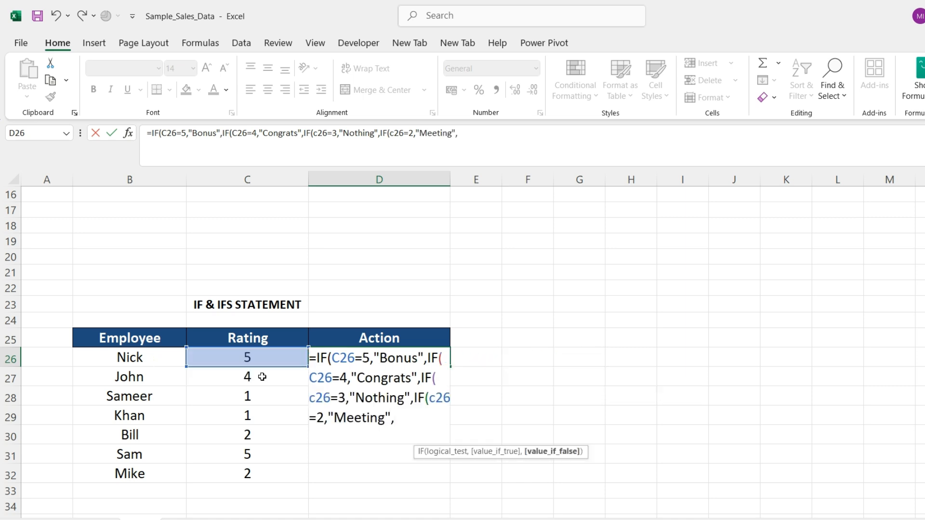
Nest a last IF returning "Critical" when C26 equals 1, and complete the D26 formula, accepting the suggested parenthesis correction
type("IF(")
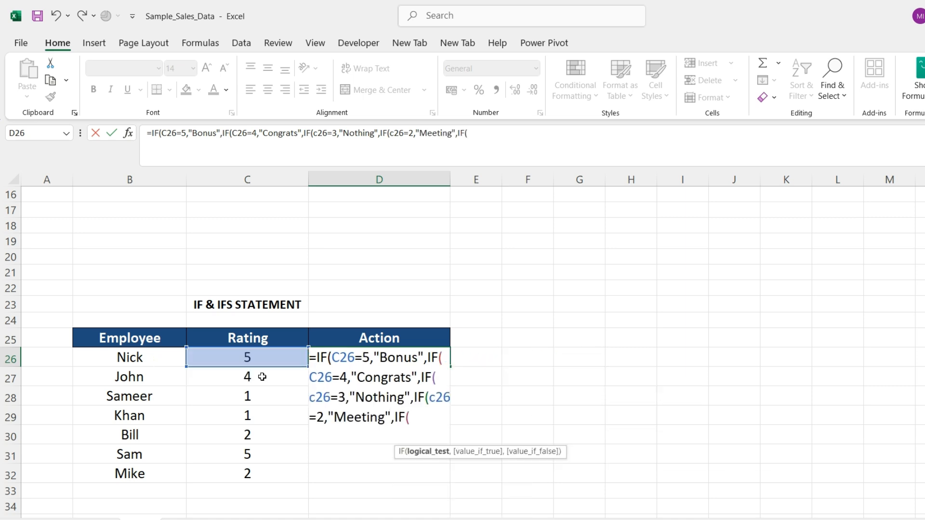
type("C26")
type("=1,\"cR")
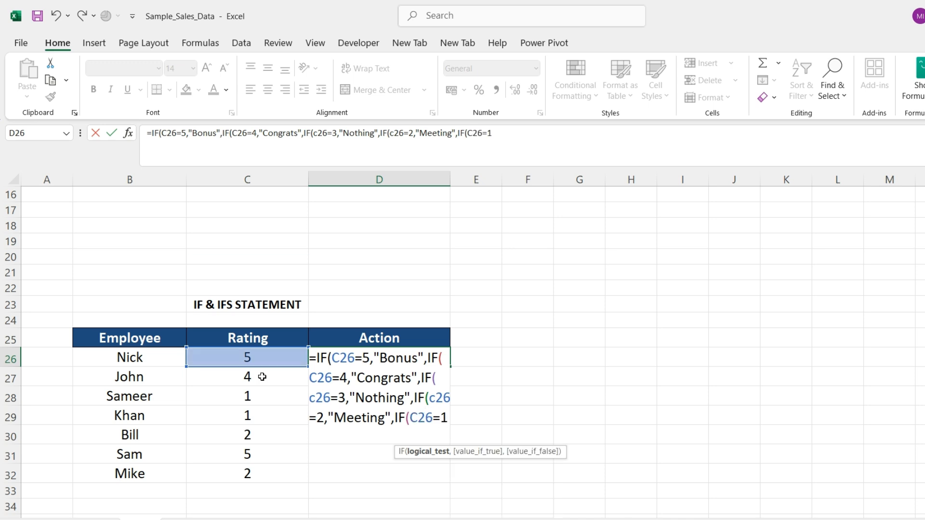
key("BackSpace")
key("BackSpace")
type("C")
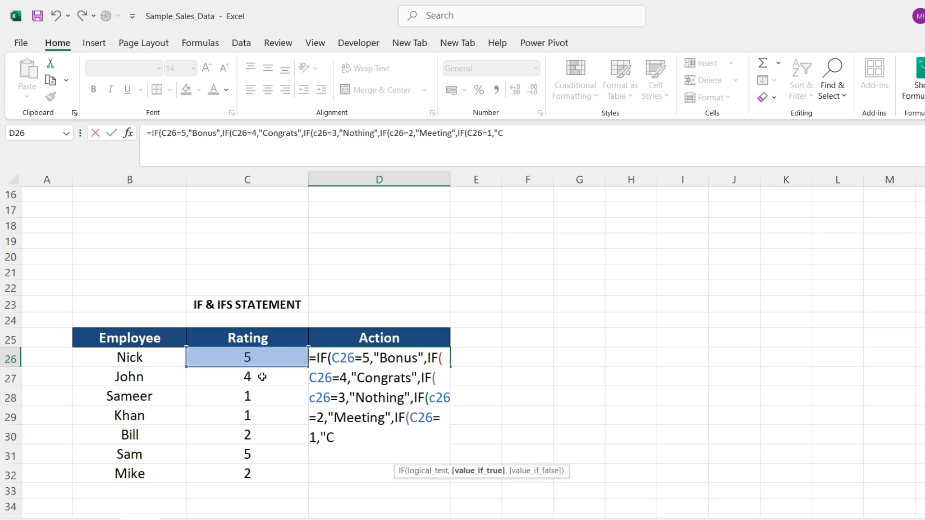
type("ritical\")")
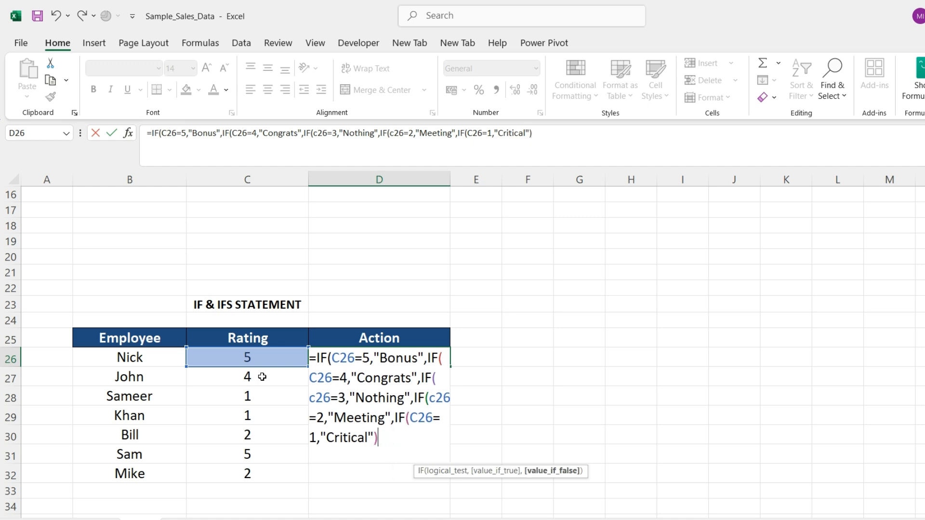
type("))")
key("Return")
key("Return")
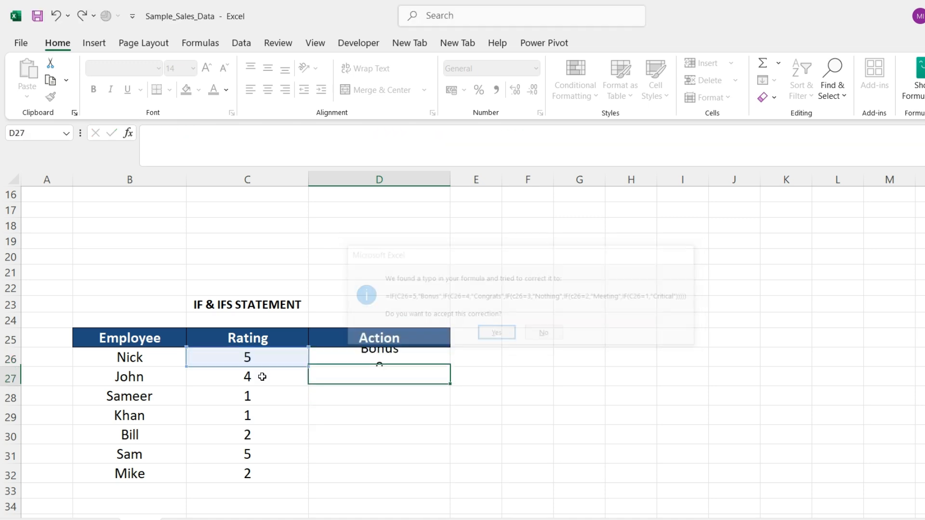
Fill the nested IF formula from D26 down through D32 in the Action column
key("Up")
key("Left")
key("ctrl+Down")
key("Right")
key("ctrl+shift+Up")
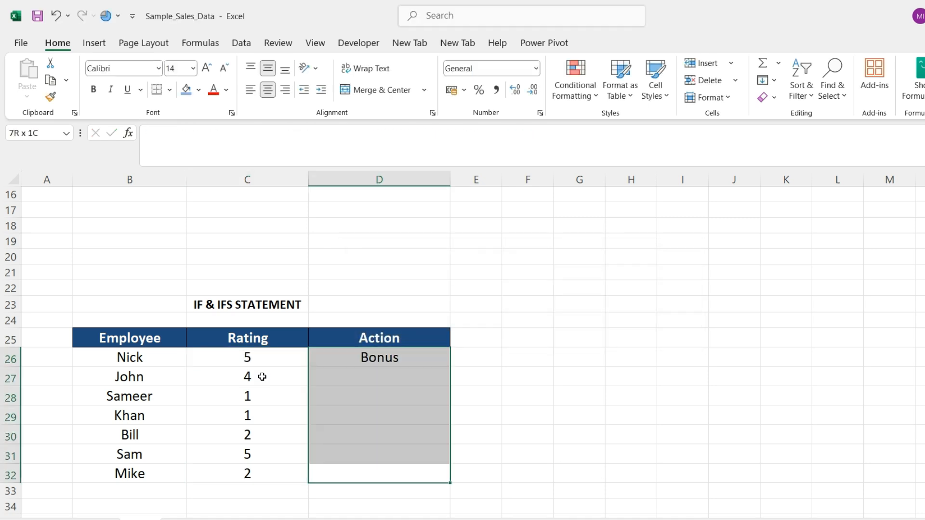
key("ctrl+d")
key("Down")
key("Up")
key("ctrl+Up")
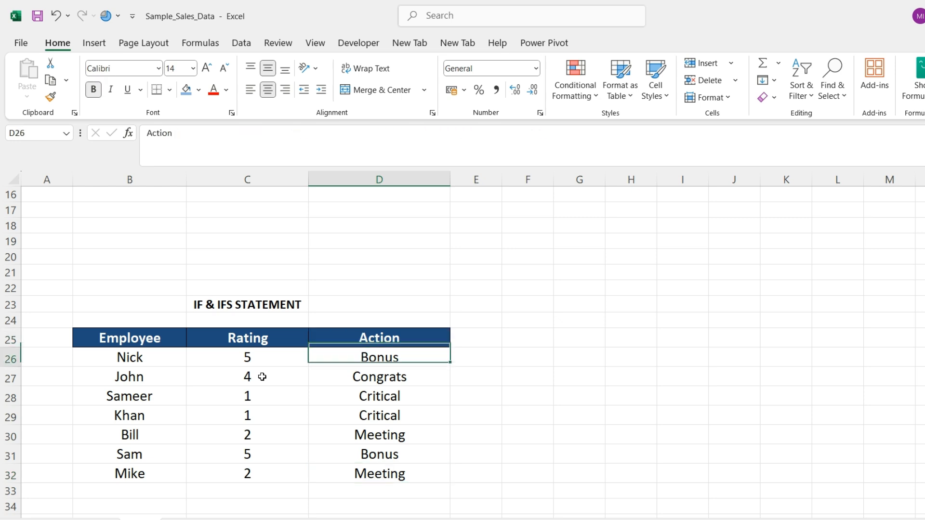
Compare the nested IF formula in D26 and its rating in C26 with the SWITCH formula in D5
key("Down")
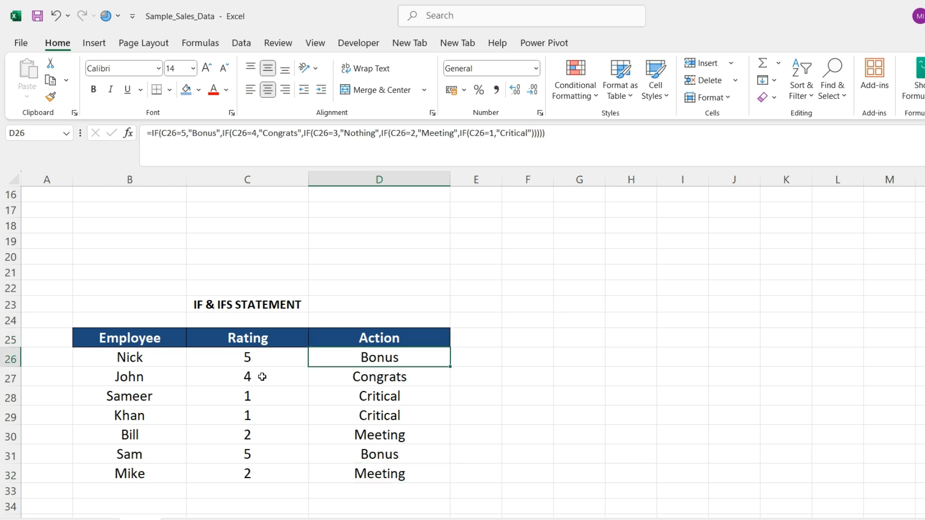
key("Left")
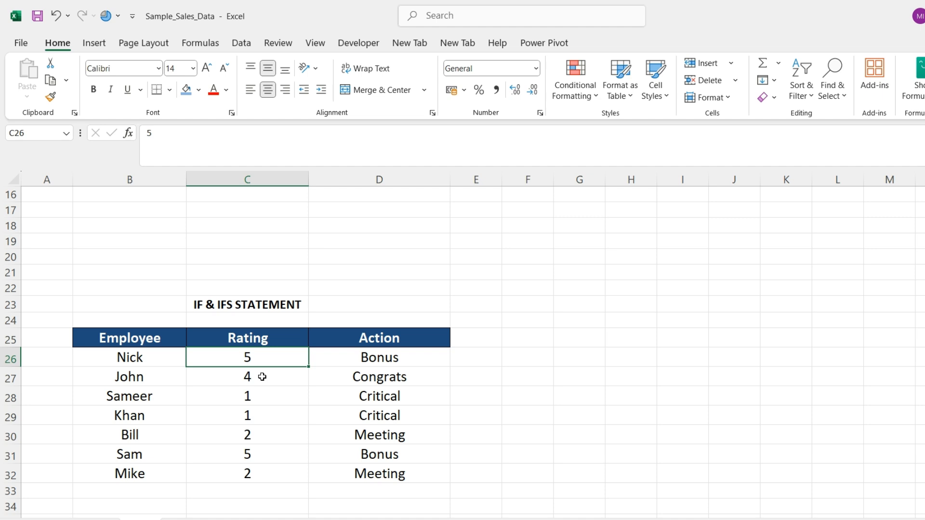
key("Right")
key("Left")
key("Right")
key("Left")
key("Right")
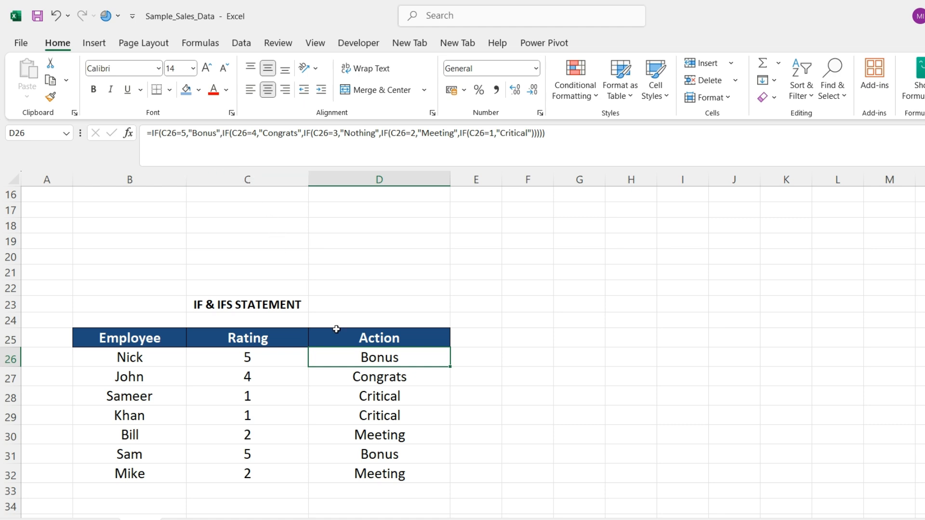
scroll(336, 329, "up", 5)
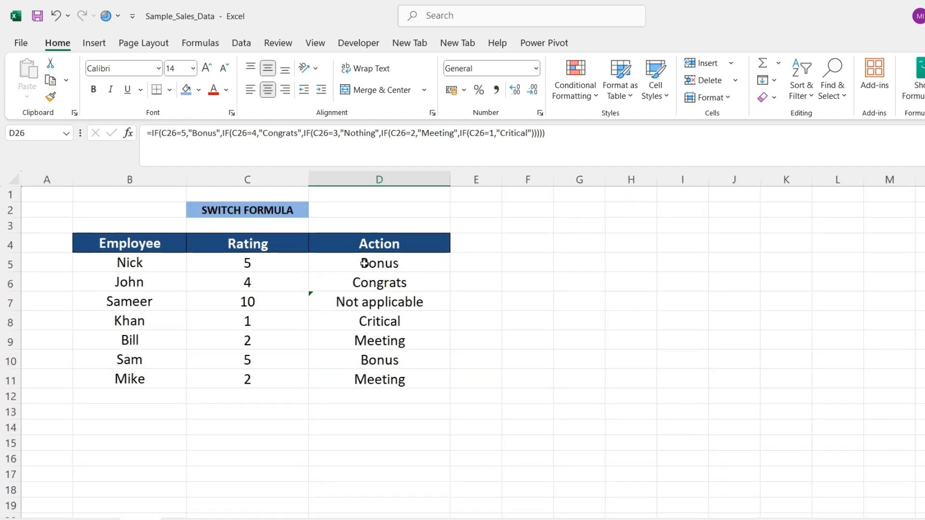
left_click(364, 263)
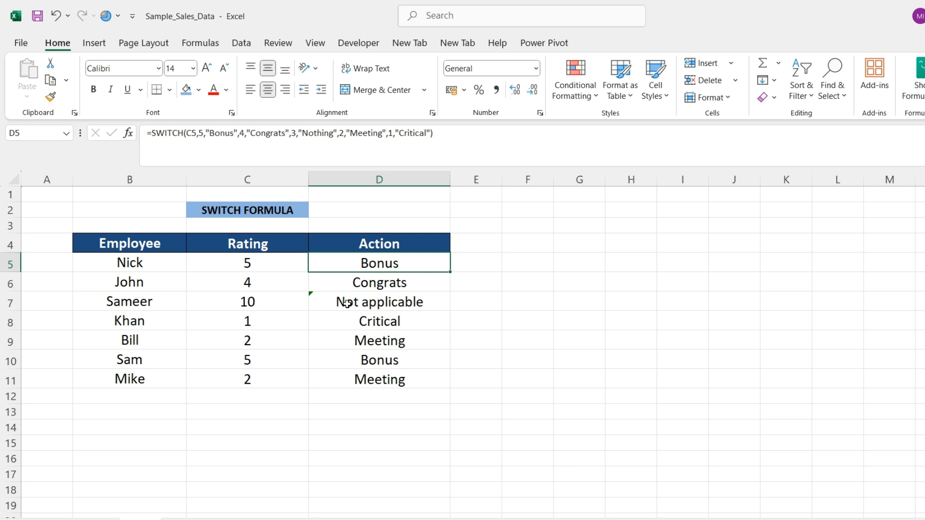
Clear the nested IF formulas from D26:D32 in the IF & IFS table
scroll(347, 304, "down", 1)
scroll(346, 304, "down", 4)
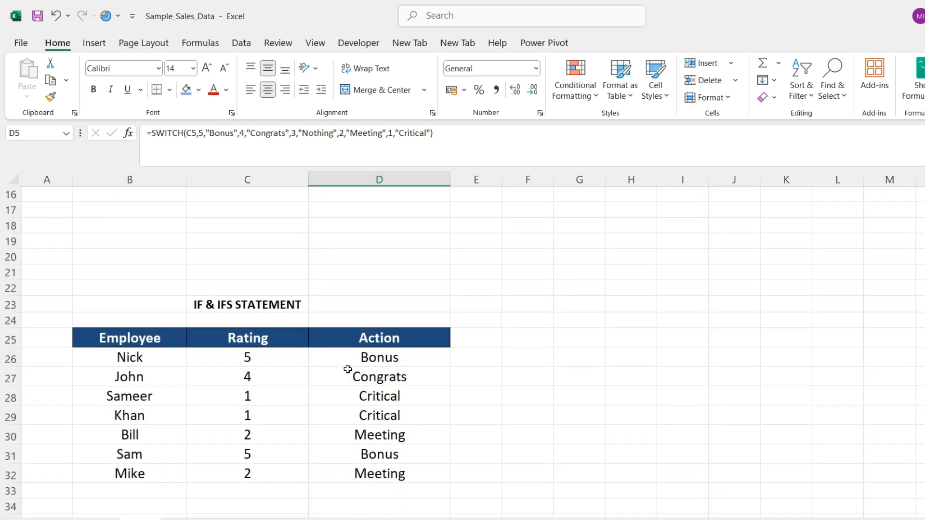
left_click(344, 362)
key("ctrl+shift+Down")
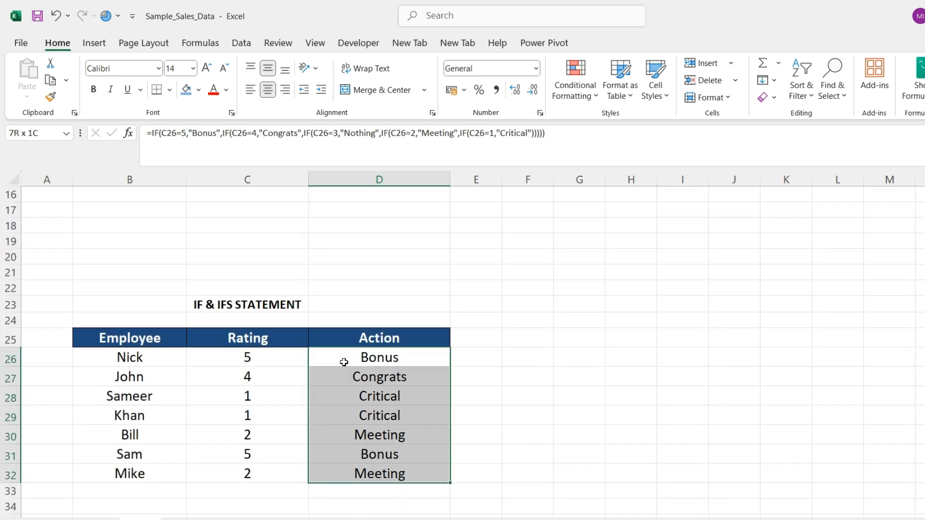
key("Delete")
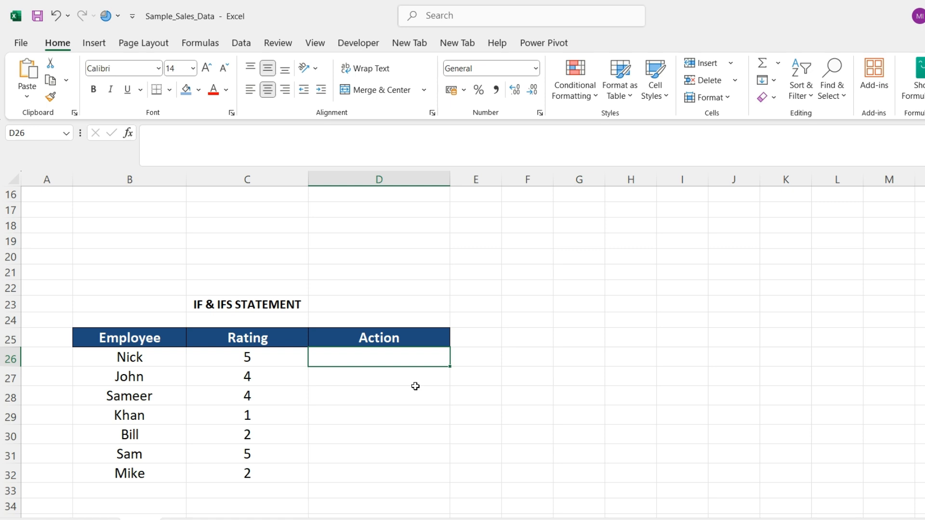
Start an IFS formula in D26 that returns "Bonus" when the rating in C26 equals 5
type("=ifs")
key("Tab")
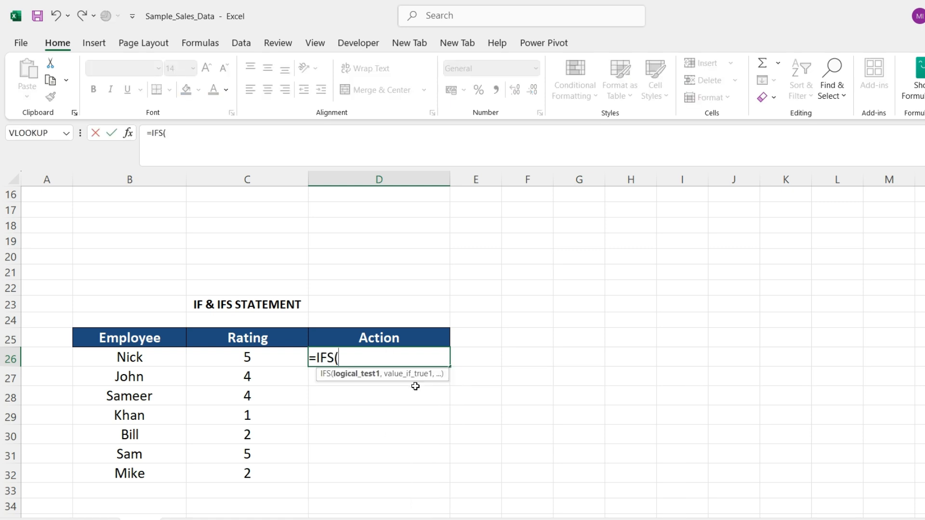
left_click(266, 356)
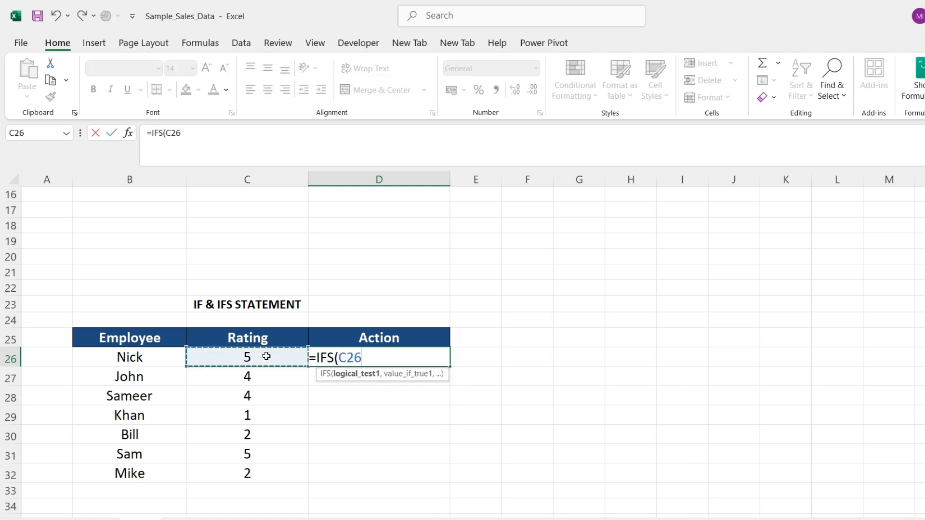
type("=5,\"")
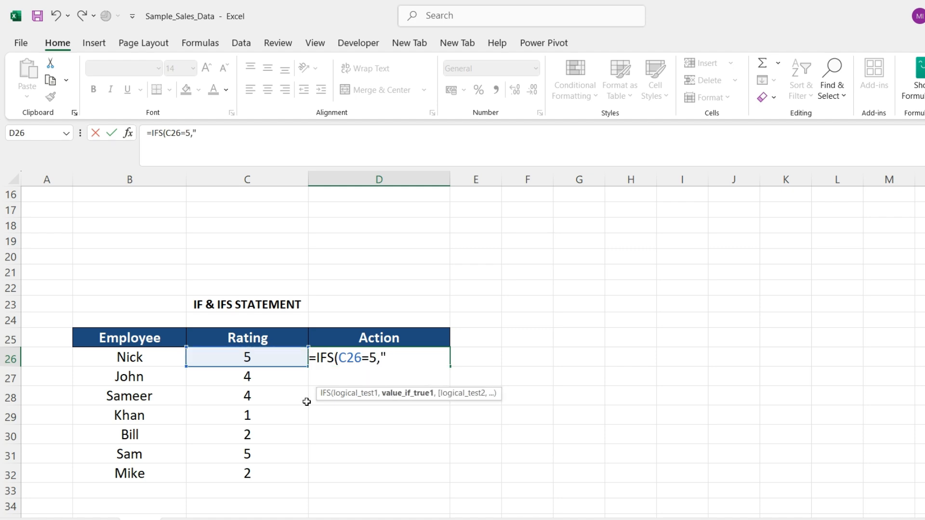
type("C")
key("BackSpace")
type("bo")
key("BackSpace")
key("BackSpace")
type("Bonus\",")
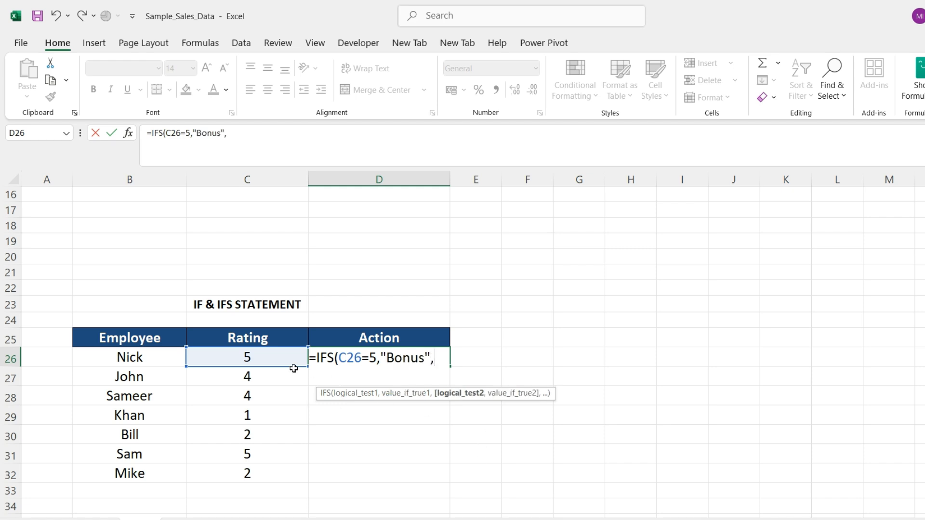
Add a second condition to the IFS formula that returns "Congrats" when C26 equals 4
left_click(266, 357)
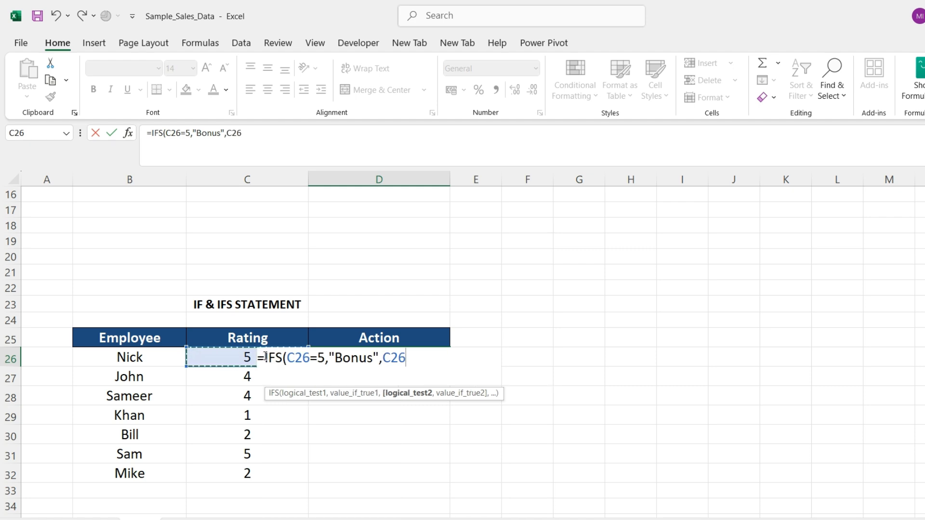
type("=4,\"Congrats<")
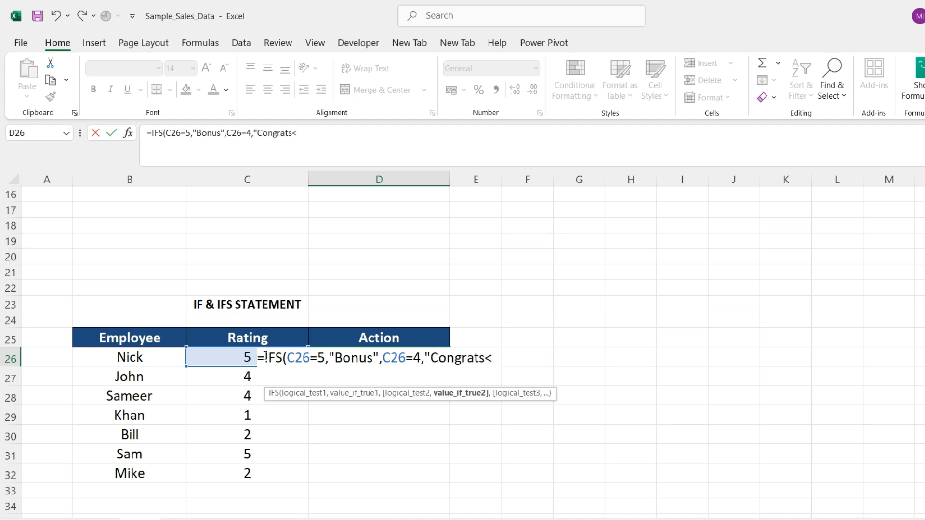
key("BackSpace")
type("\",")
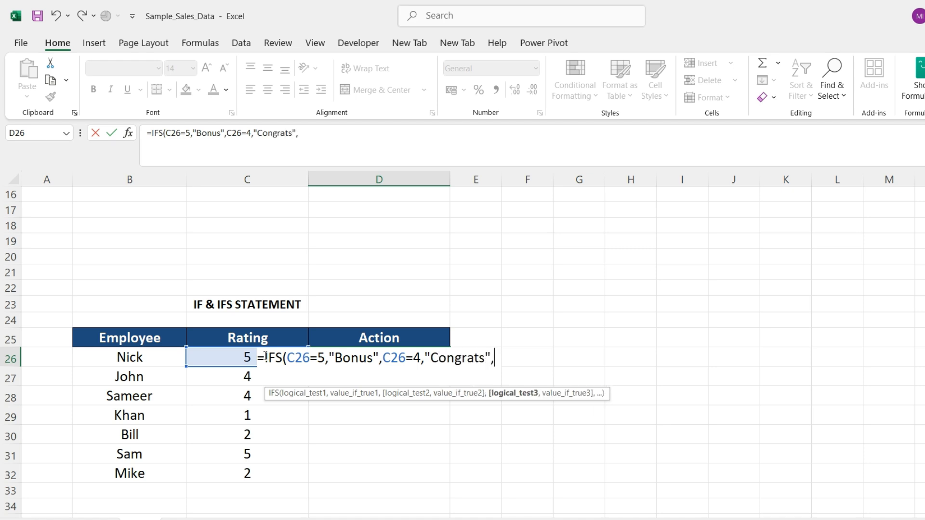
Add a third condition to the IFS formula that returns "Nothing" when C26 equals 3
left_click(223, 357)
type("3")
key("BackSpace")
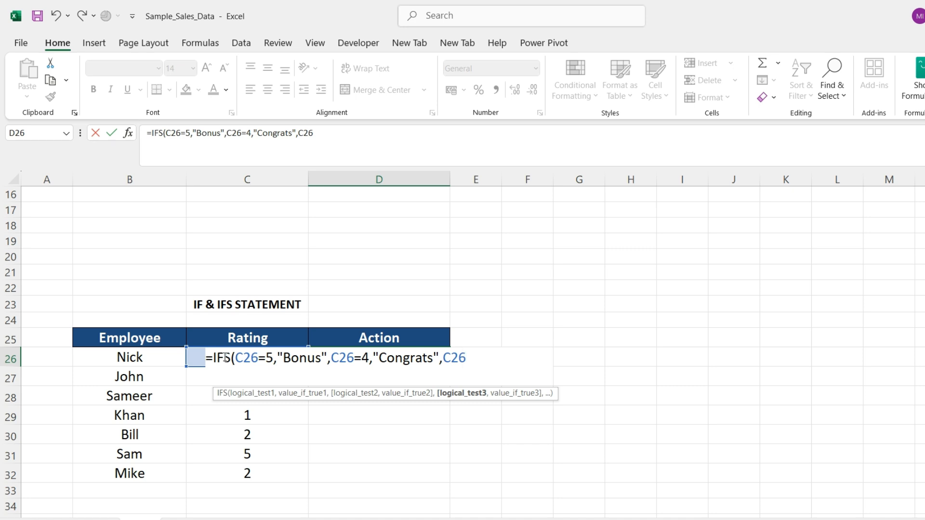
type("=3,")
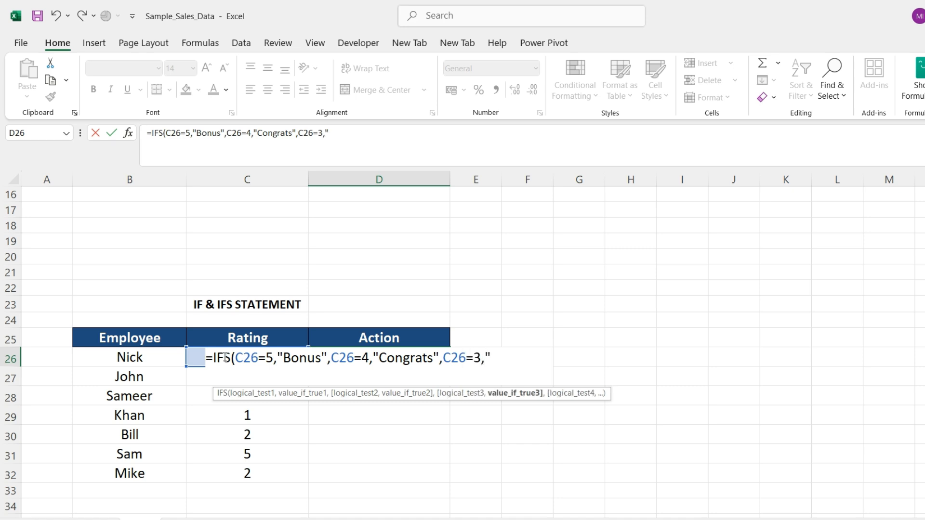
type("\"Nothing")
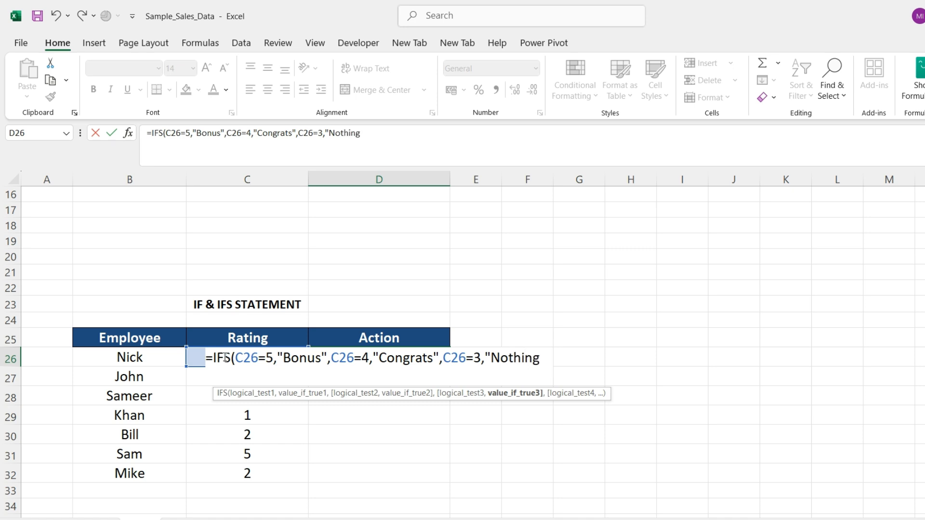
Add a fourth condition to the IFS formula that returns "Meeting" when C26 equals 2
type("\",c2")
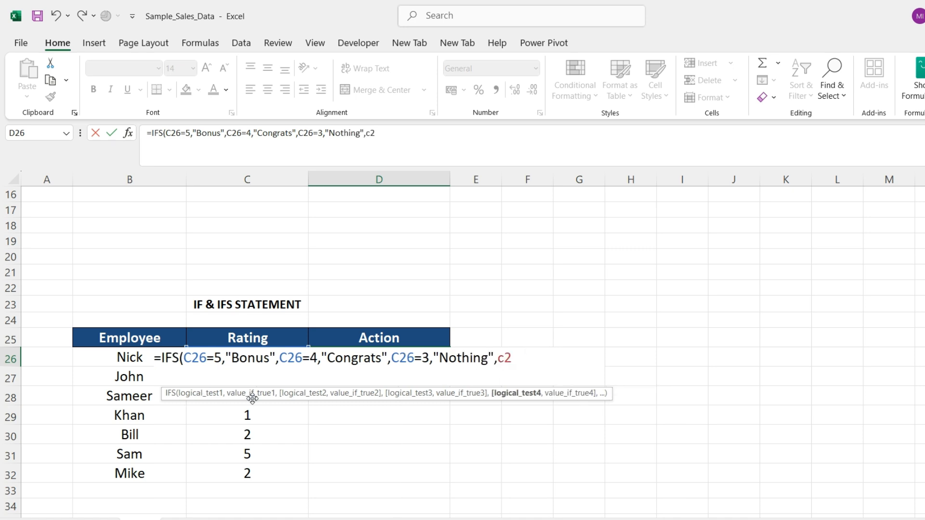
type("6=2,\"M")
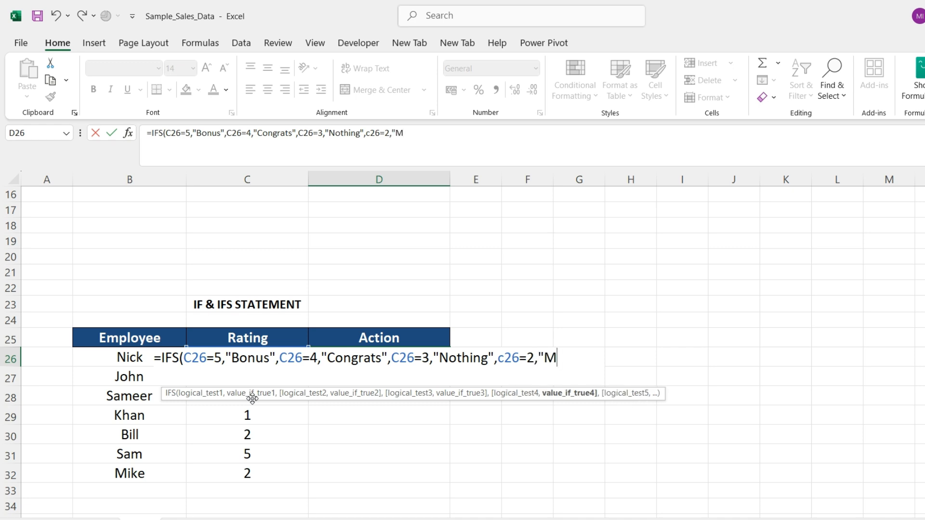
type("eeting\",")
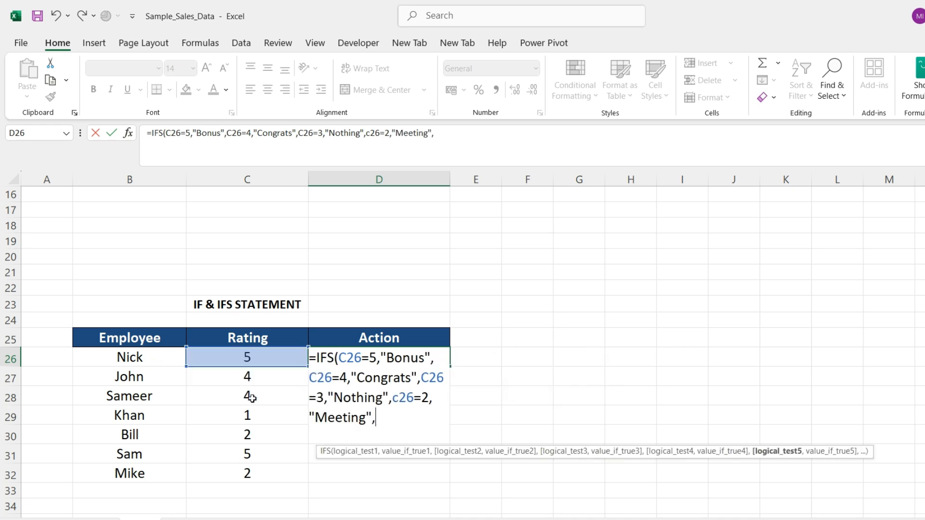
Add a last condition returning "Critical" when C26 equals 1, and complete the IFS formula in D26
type("c26")
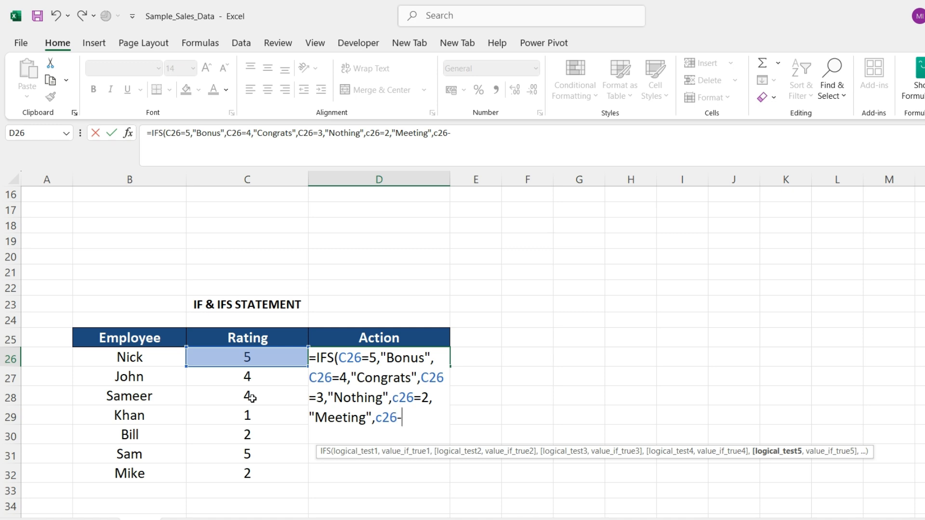
type("=1,\"Criti")
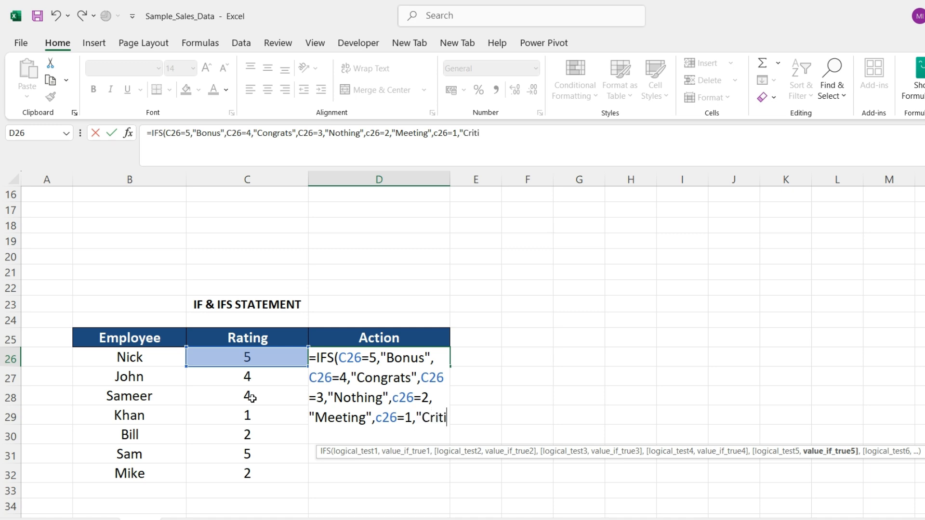
type("cal\"_")
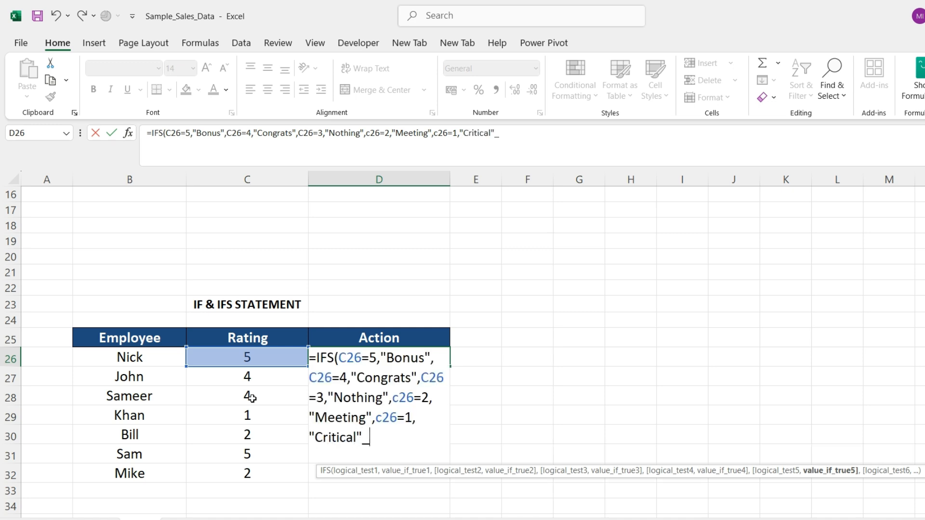
key("BackSpace")
type(")")
key("Return")
Fill the IFS formula from D26 down through D32 in the Action column
key("Up")
key("Left")
key("ctrl+Down")
key("Right")
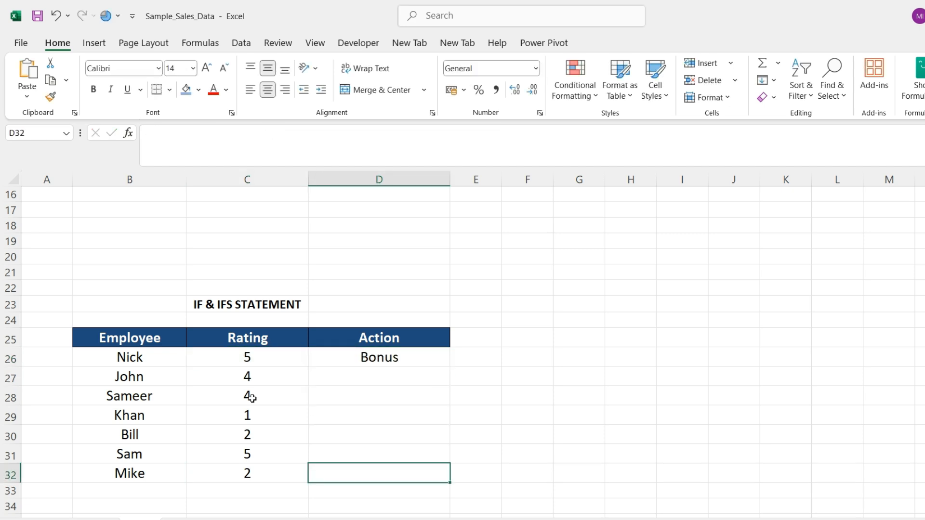
key("ctrl+shift+Up")
key("ctrl+d")
Check the filled IFS formulas in the Action column against the ratings in the IF & IFS table
key("Up")
key("Up")
key("Up")
key("Up")
key("Up")
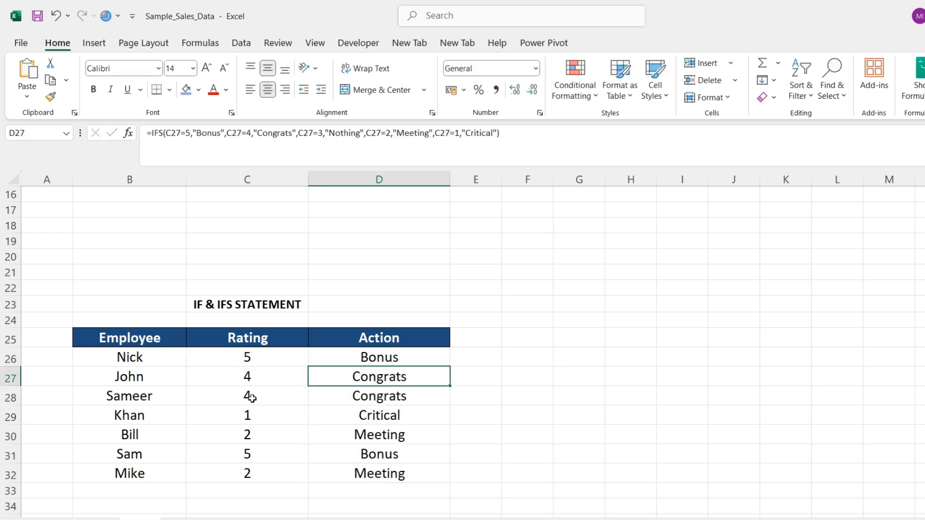
key("Left")
key("Down")
key("Down")
key("Up")
key("Up")
key("Right")
key("Right")
key("Up")
key("Left")
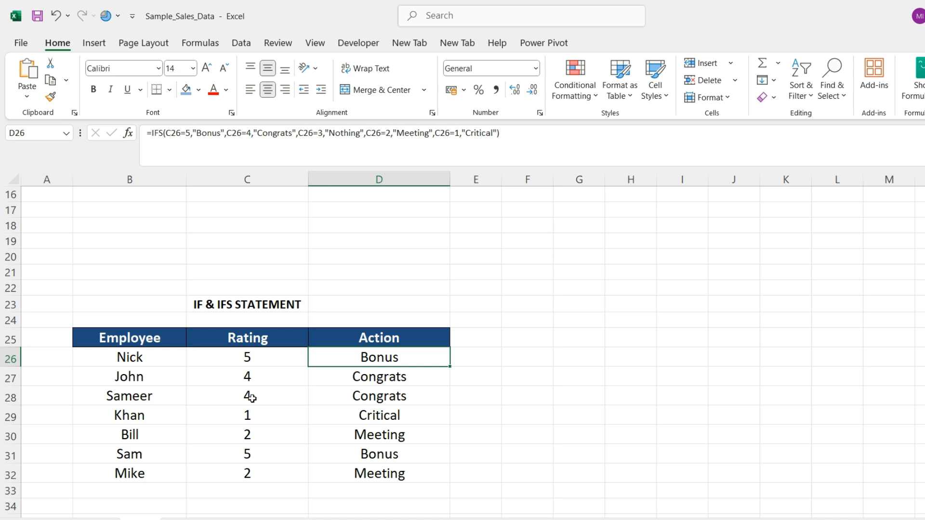
key("Up")
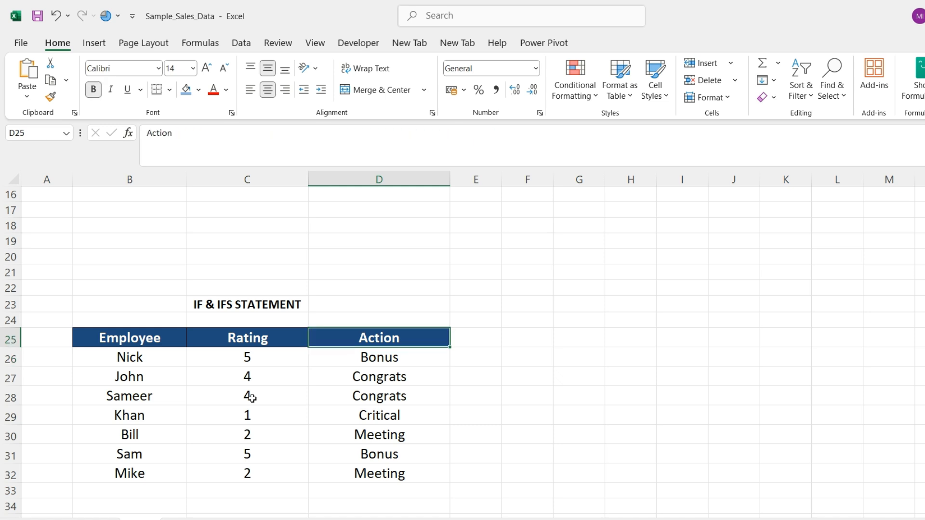
key("Down")
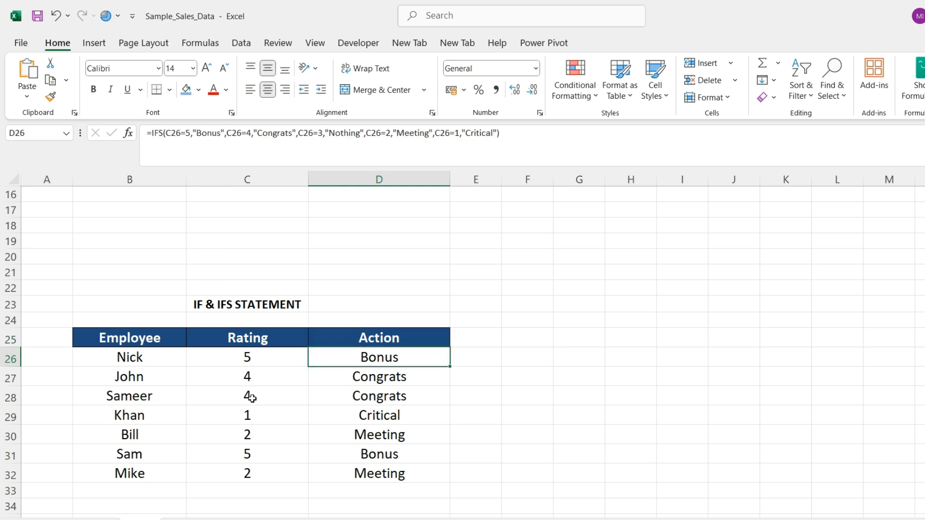
key("Left")
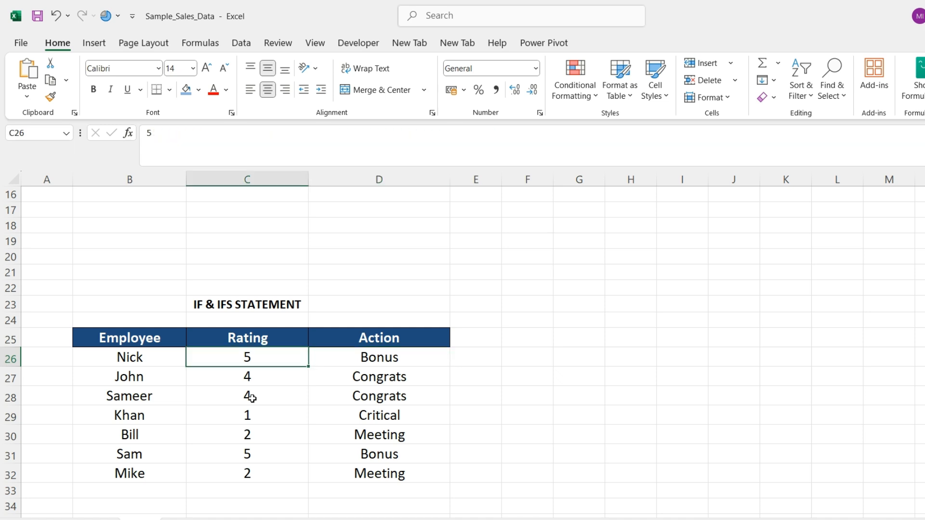
key("Right")
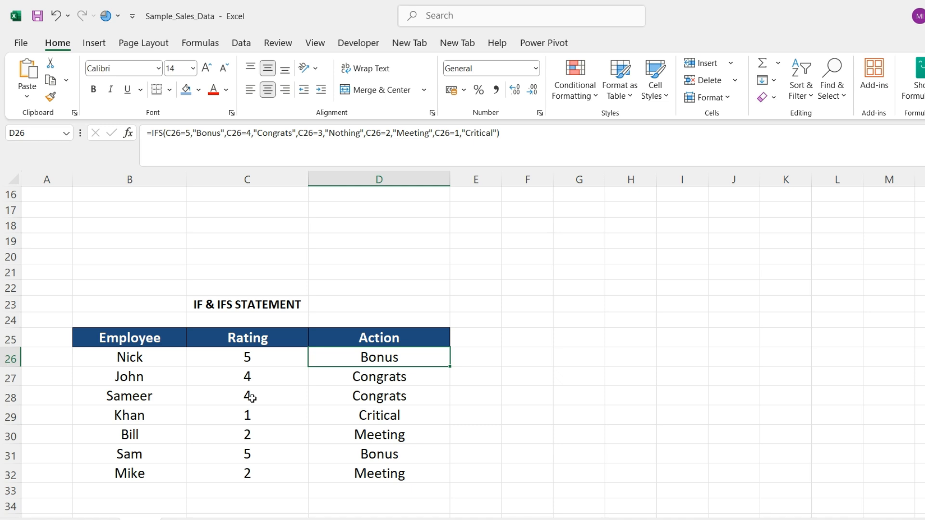
Examine the SWITCH formula in D7 with its default result and the ratings in C5:C7 for comparison with IFS
key("Up")
key("Up")
key("Up")
key("Up")
key("Up")
key("Up")
key("Up")
key("Up")
key("Up")
key("Up")
key("Up")
key("Up")
key("Up")
key("Up")
key("Up")
key("Up")
key("Up")
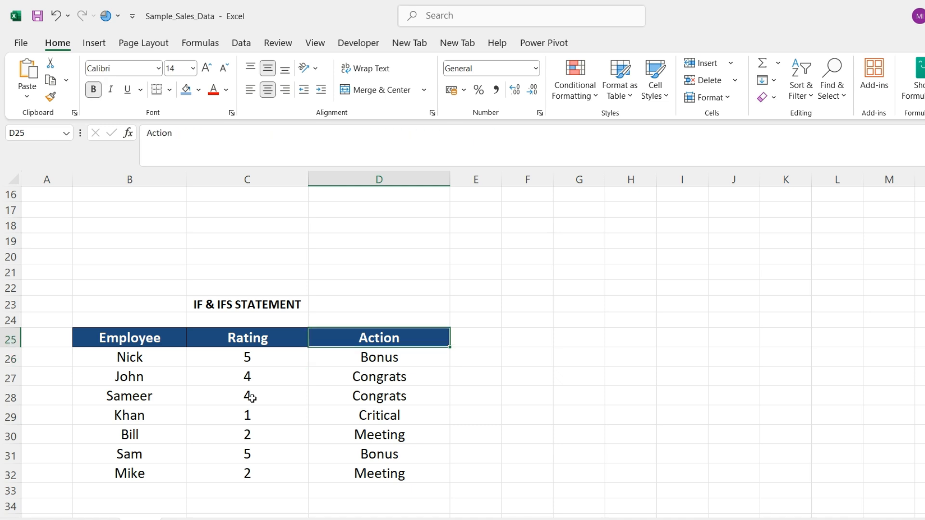
key("Up")
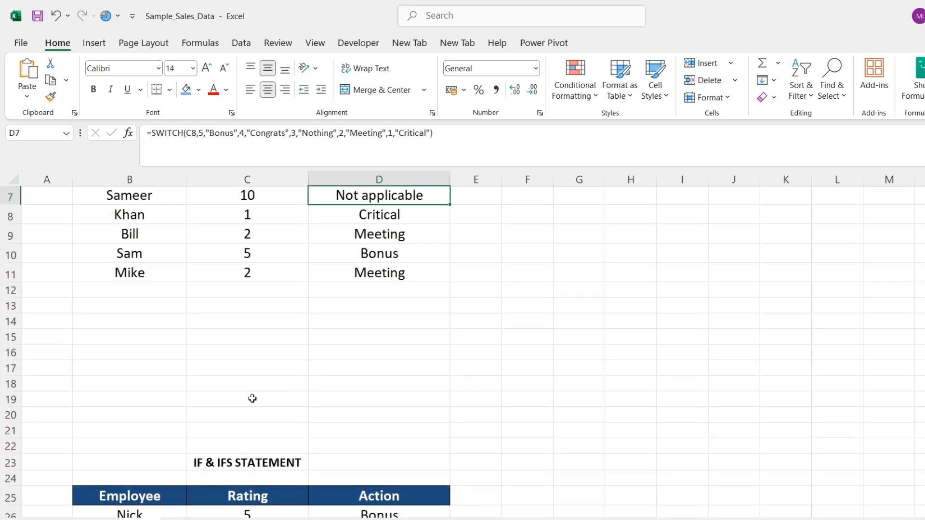
key("Up")
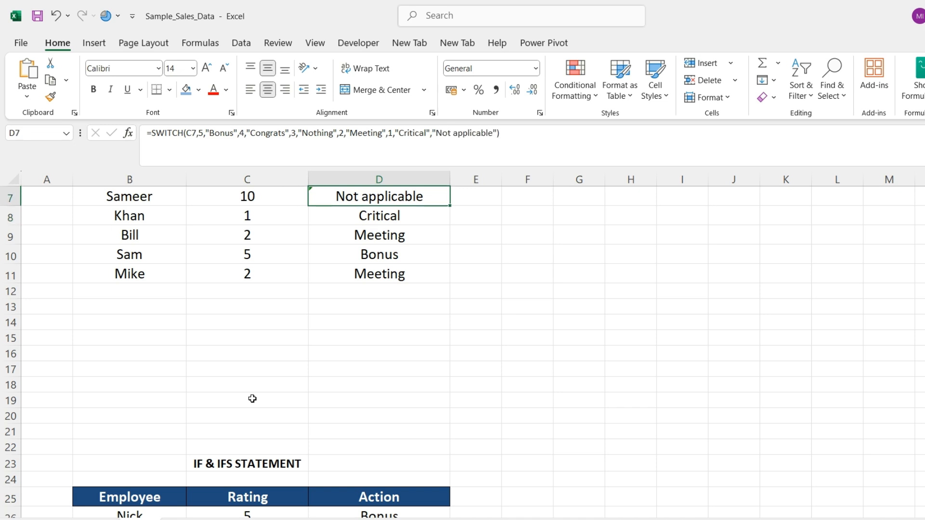
scroll(252, 399, "up", 1)
key("Left")
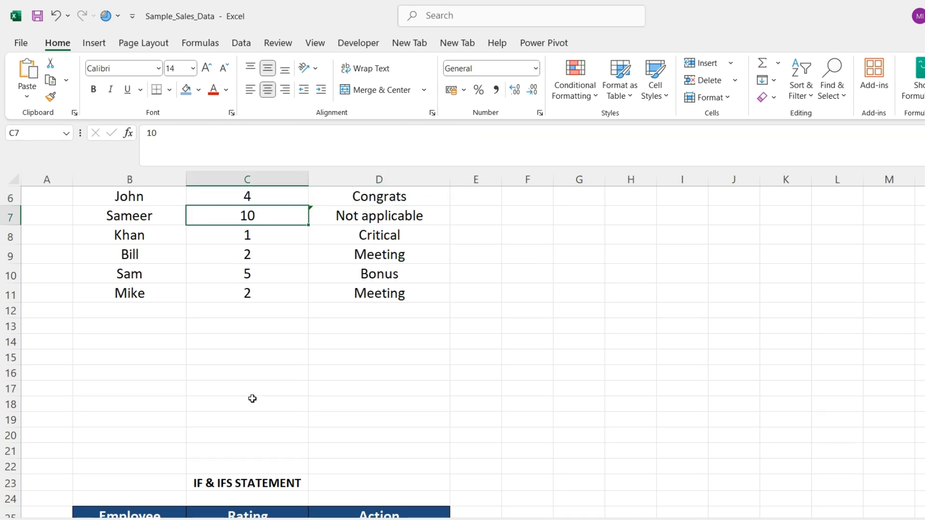
key("Right")
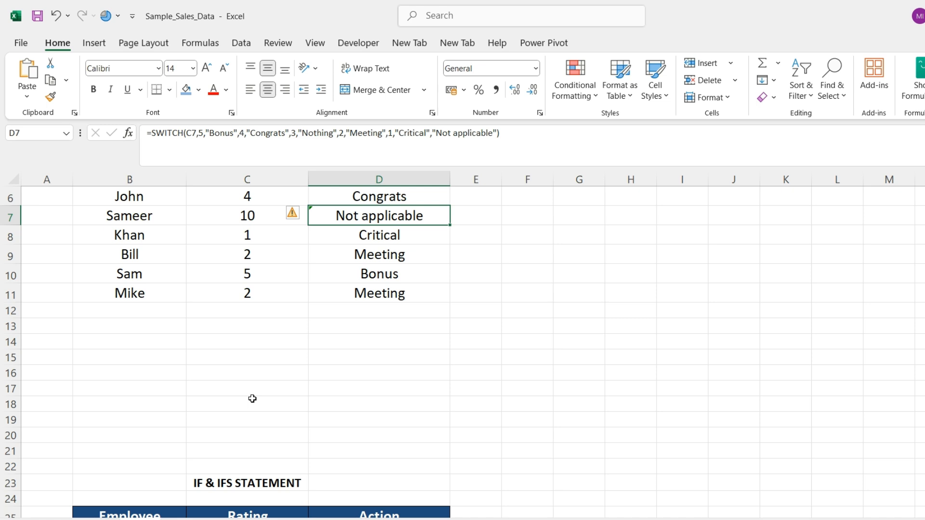
key("Up")
key("Left")
key("Down")
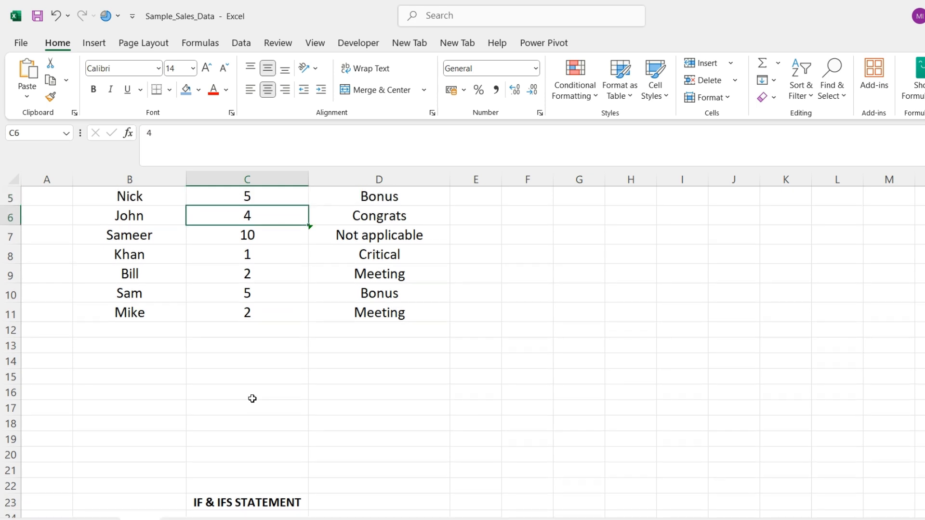
key("Up")
key("Right")
key("Left")
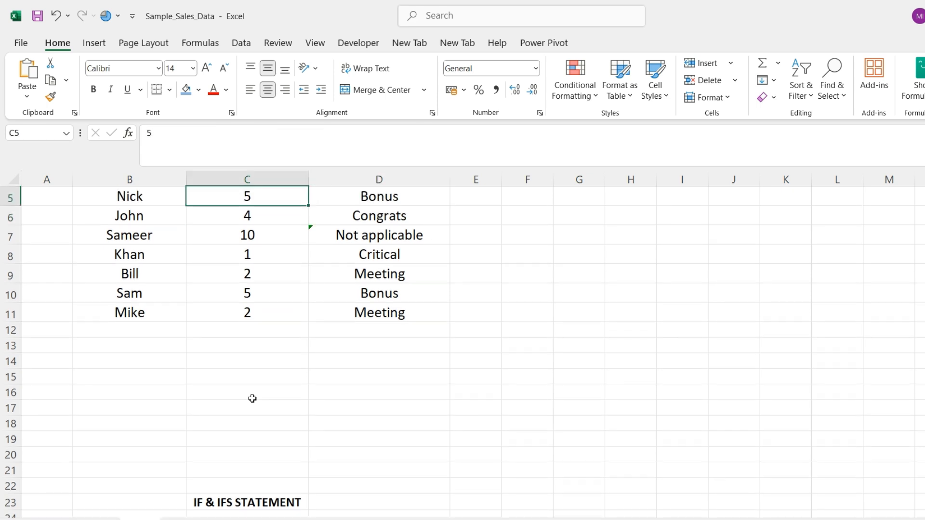
key("Up")
key("Down")
key("Right")
key("Right")
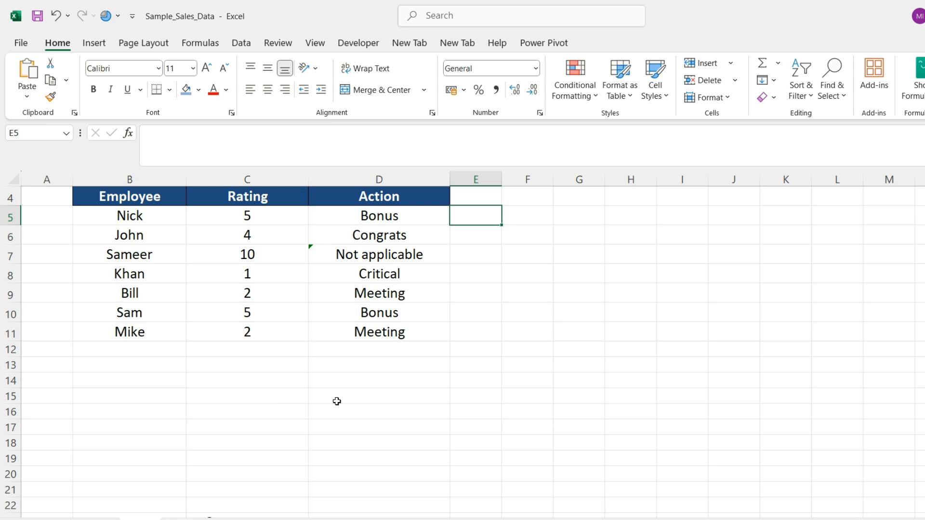
Copy the nested IF and IFS formula texts in T26:T27
scroll(337, 401, "right", 6)
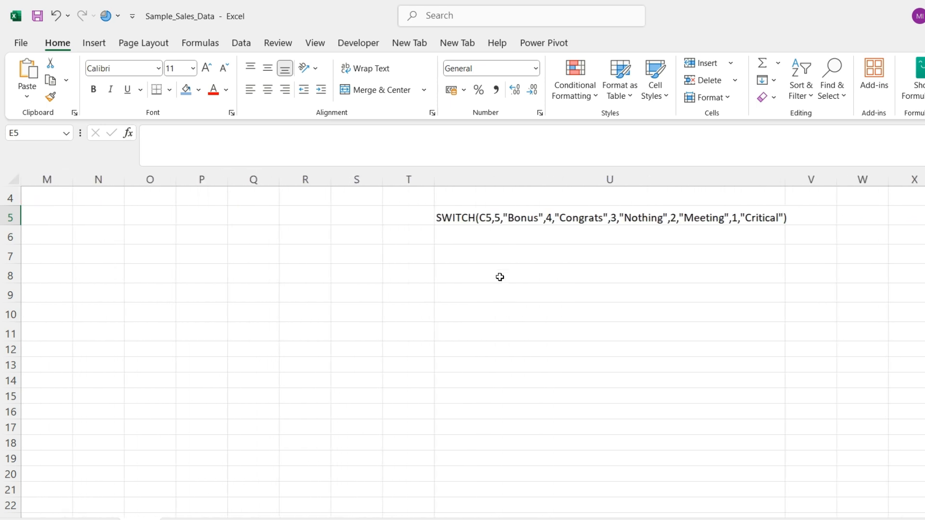
scroll(500, 276, "down", 4)
left_click(409, 373)
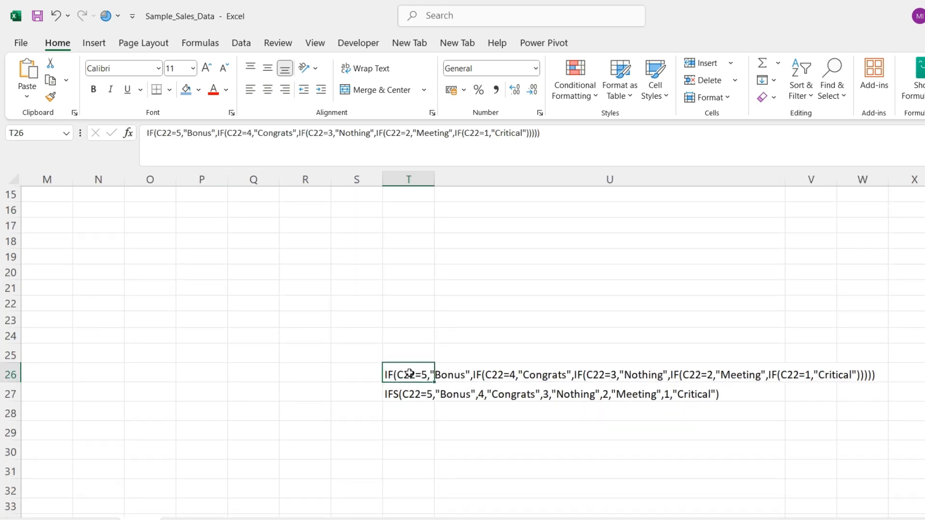
key("shift+Down")
key("ctrl+c")
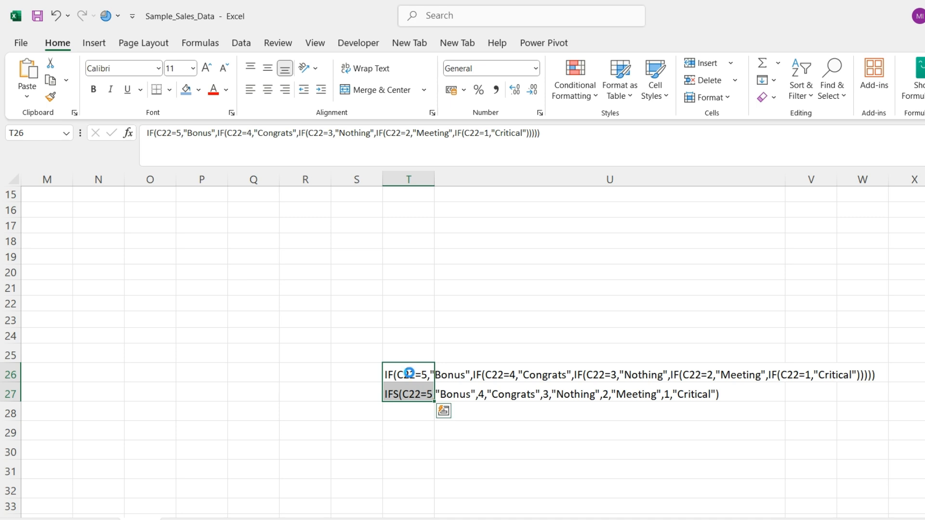
Paste the copied IF and IFS formula texts into U7:U8, beneath the SWITCH formula text in U5
key("ctrl+Up")
key("Down")
key("Right")
key("Down")
key("Down")
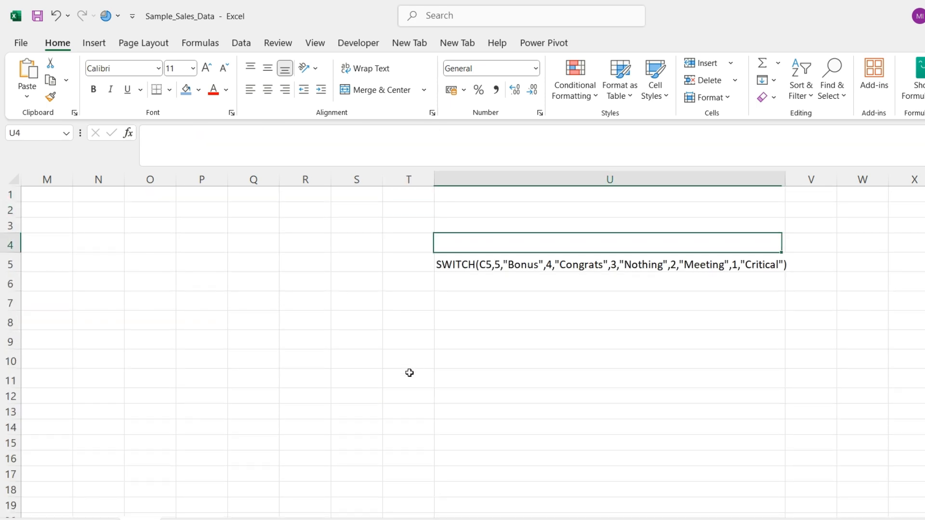
key("Down")
key("Down")
key("Down")
key("shift+Down")
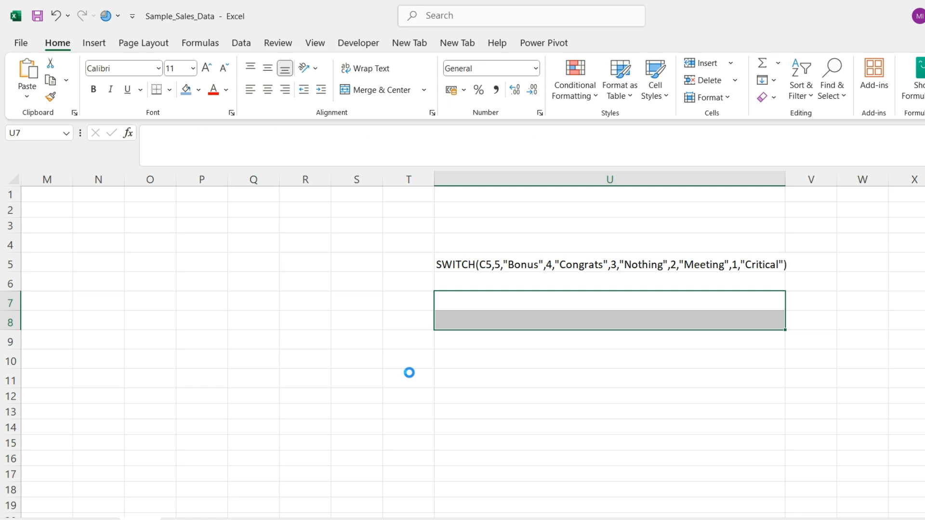
key("ctrl+v")
Compare the SWITCH text in U5 with the nested IF text in U7 and the IFS text in U8
key("Up")
key("Up")
key("Up")
key("Down")
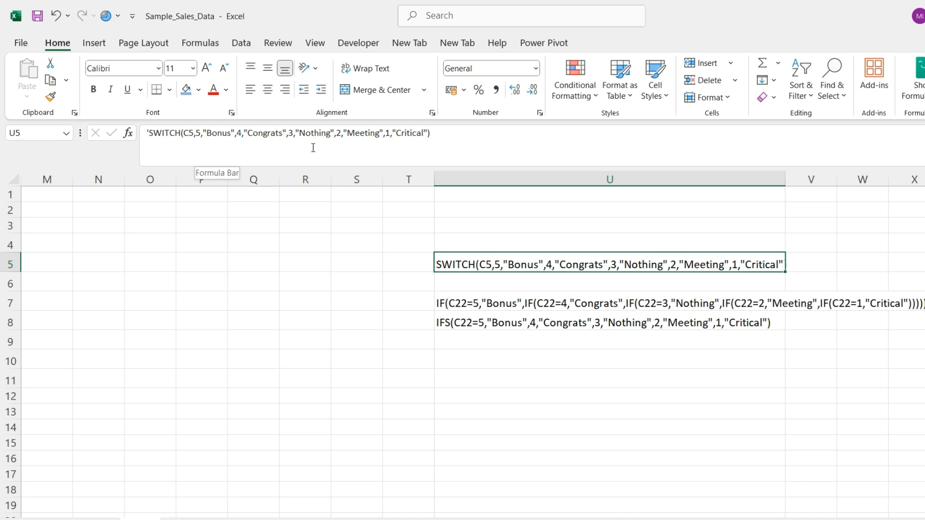
left_click(468, 312)
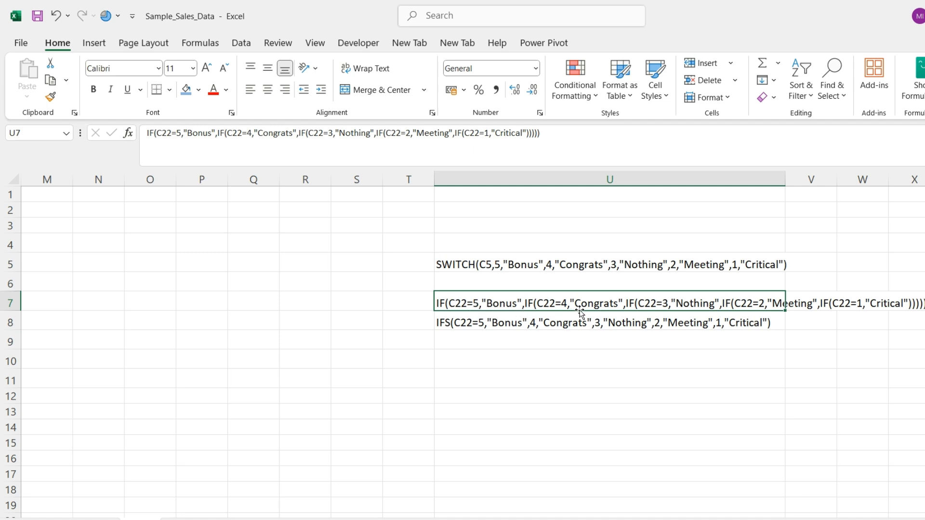
left_click(477, 326)
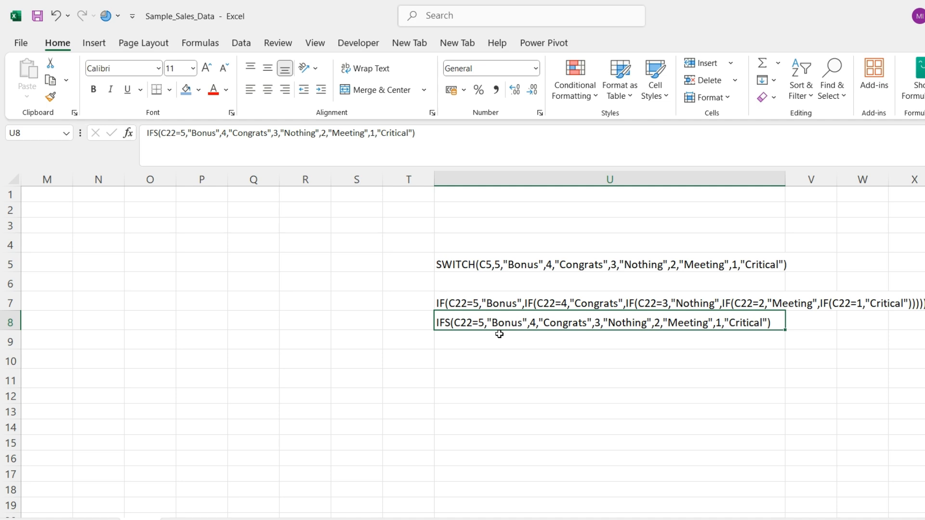
Examine the working IFS formula in D26 of the IF & IFS table, where each condition repeats the C26 reference
scroll(482, 362, "down", 3)
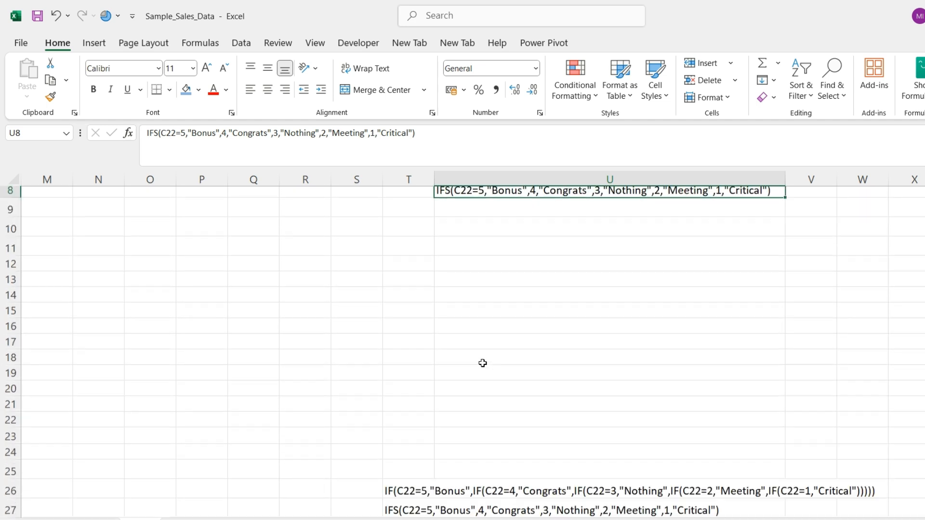
scroll(482, 363, "down", 3)
scroll(482, 363, "left", 5)
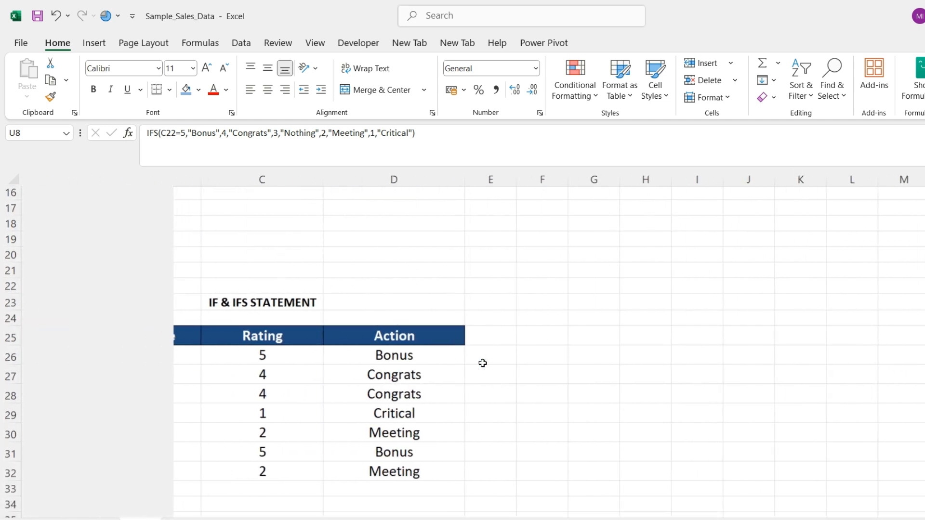
left_click(376, 356)
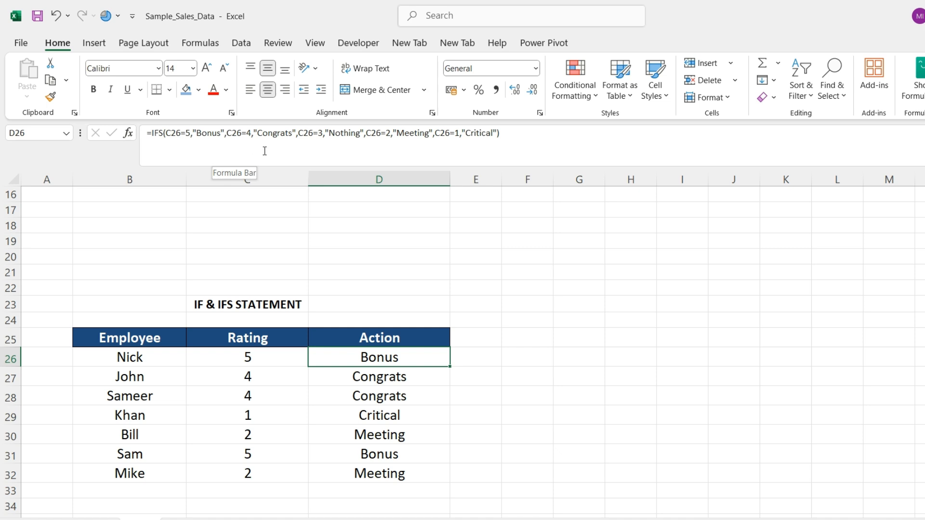
scroll(448, 366, "up", 5)
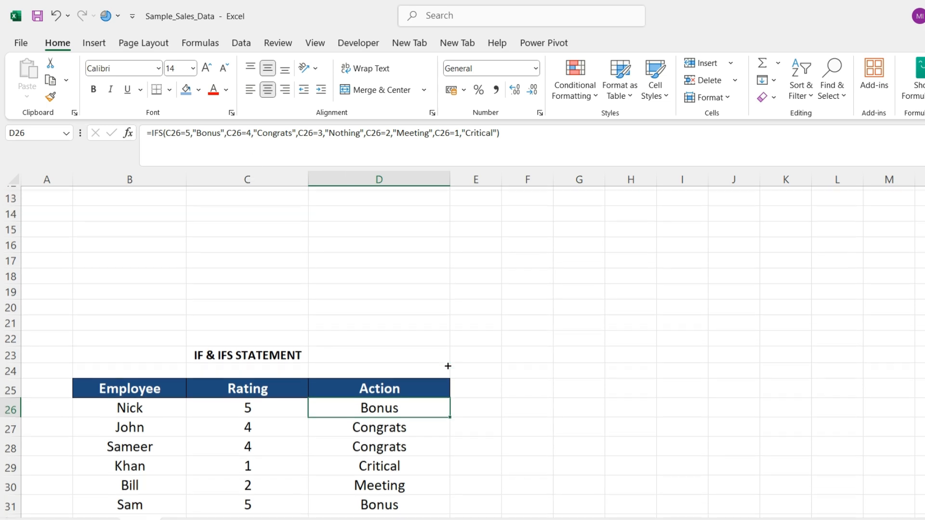